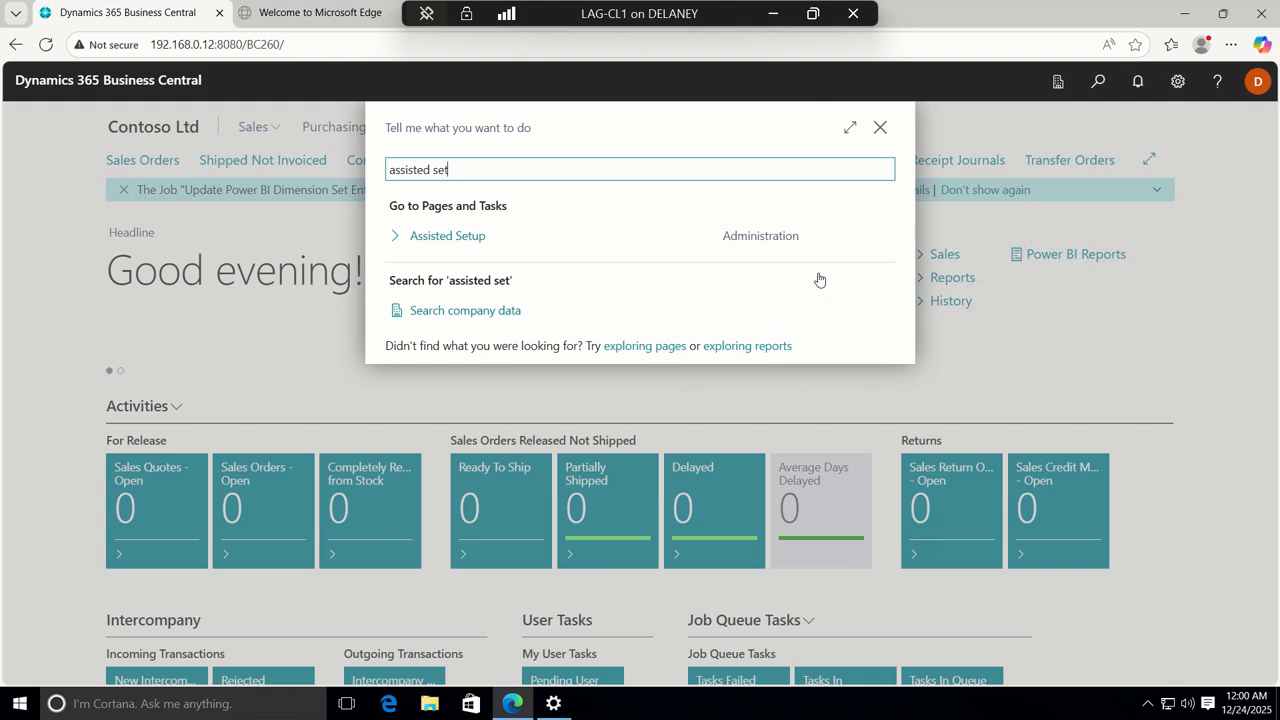
Open the Migrate business data guide from the Assisted Setup page.
left_click(478, 237)
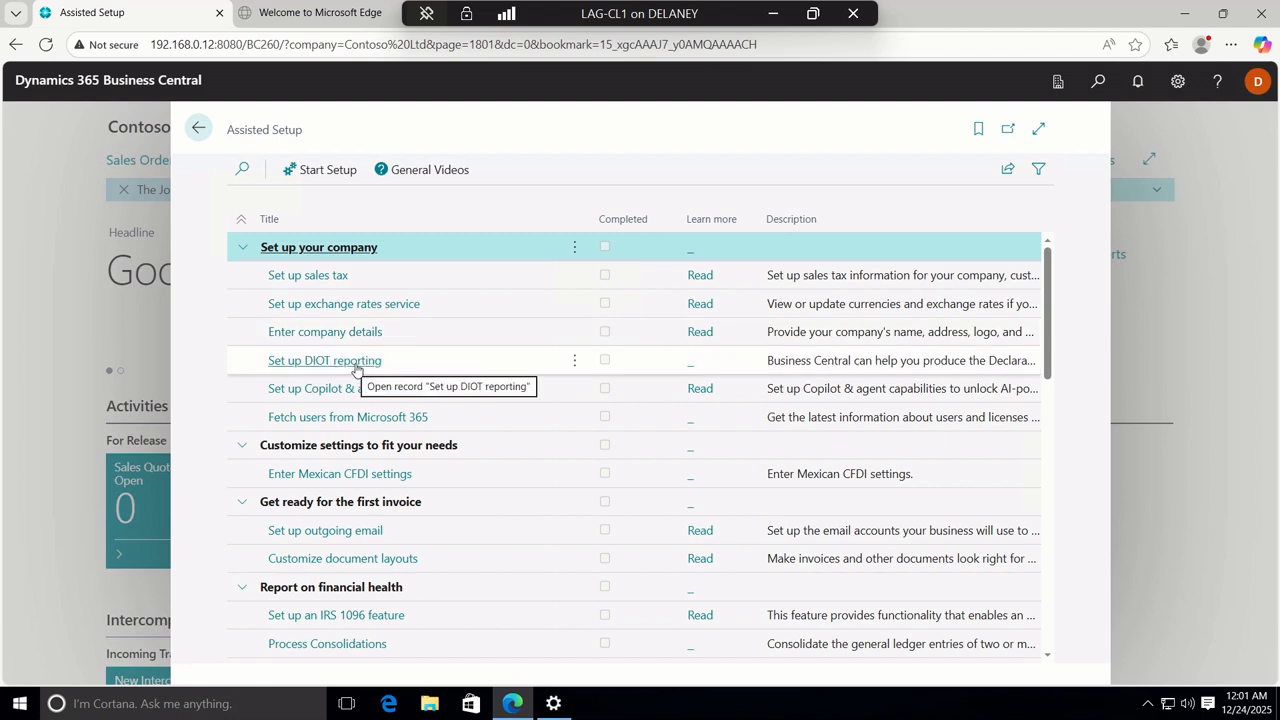
scroll(357, 370, "down", 2)
scroll(357, 370, "down", 1)
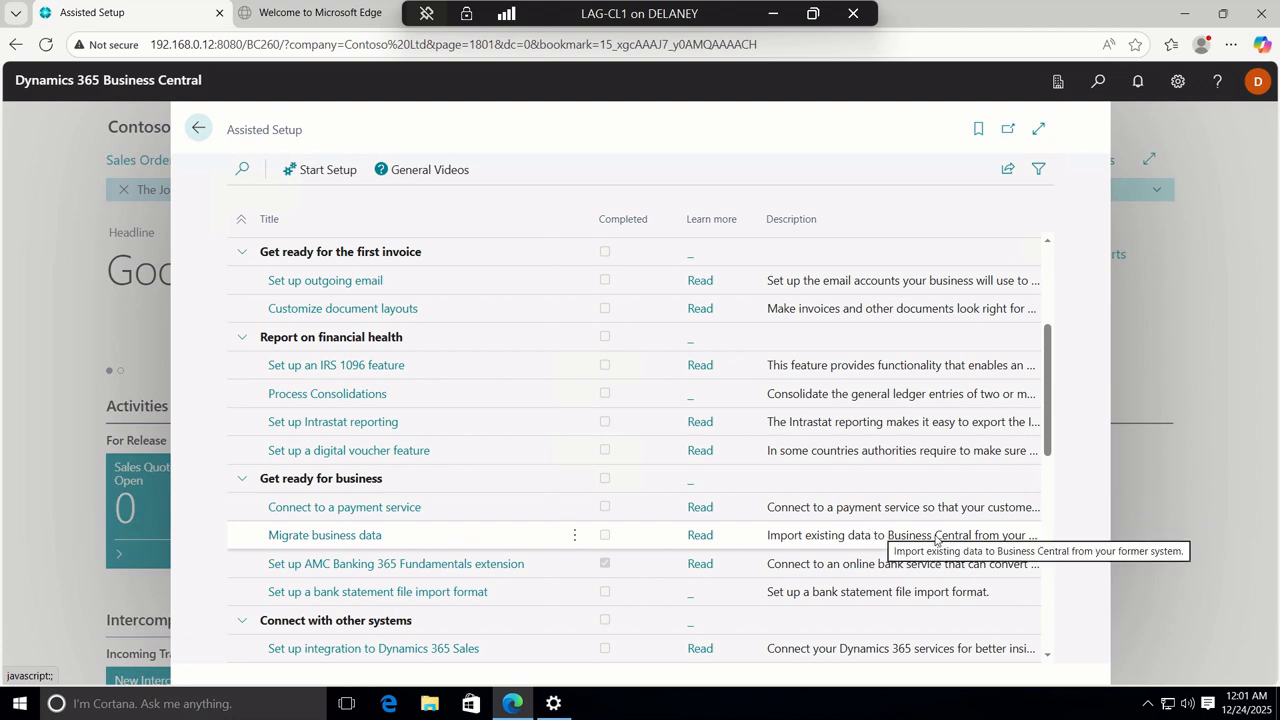
left_click(300, 536)
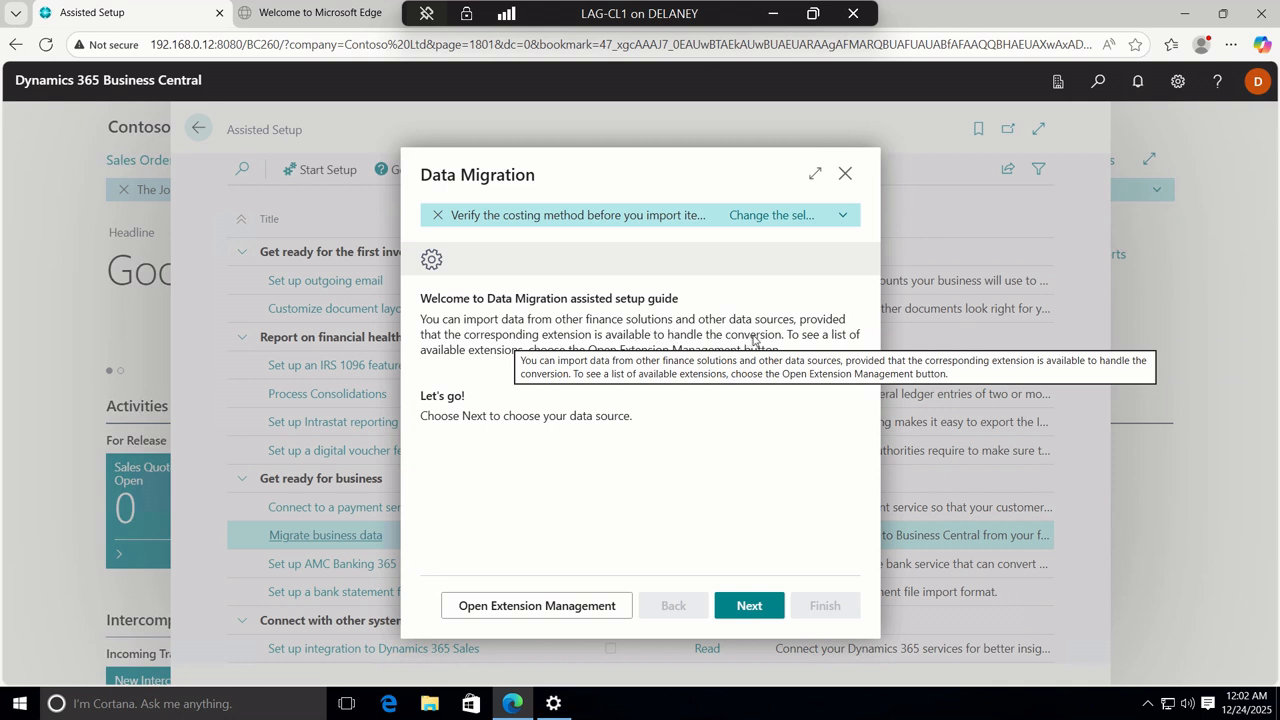
Proceed through the data migration guide with Import from Excel as the data source and download the Excel template.
left_click(748, 606)
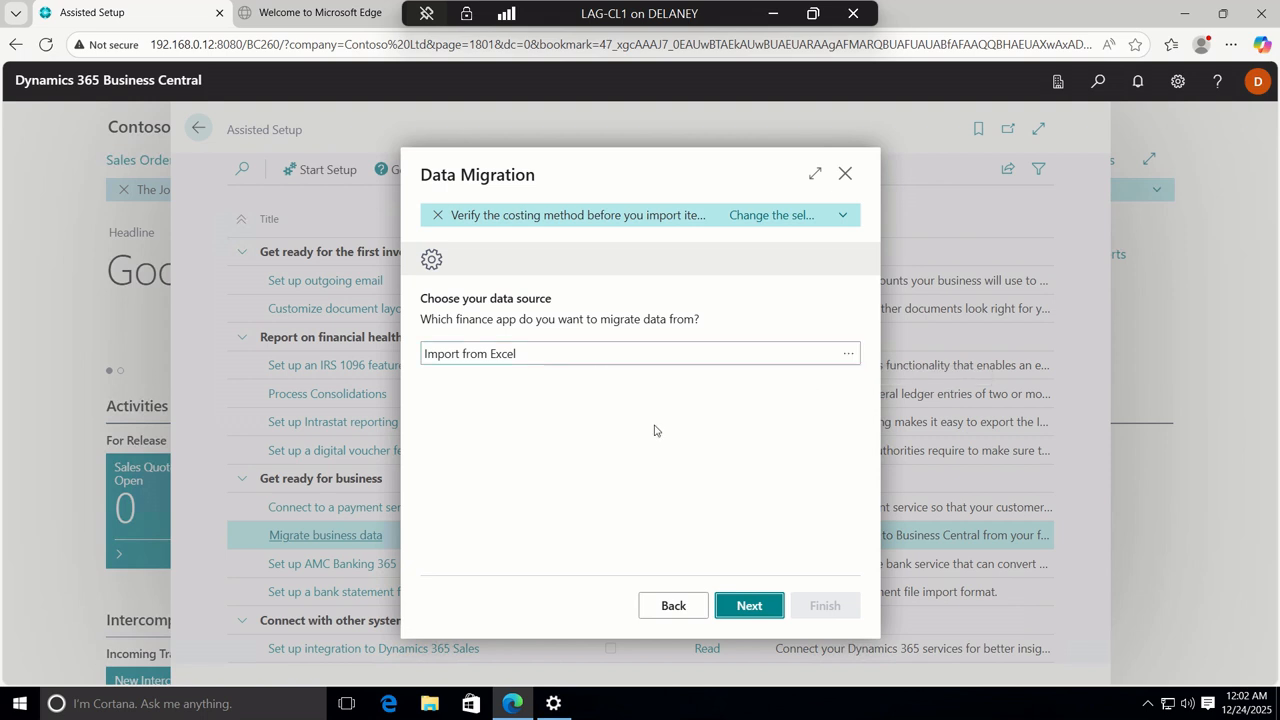
left_click(749, 607)
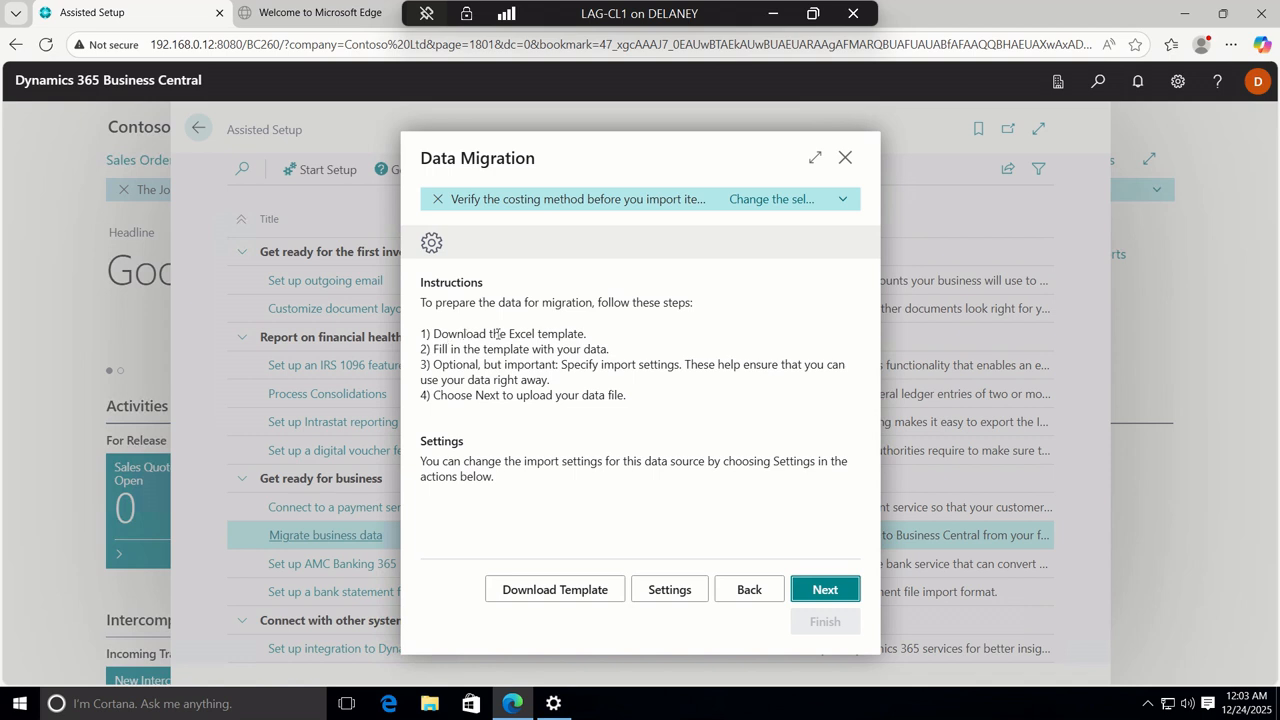
left_click(552, 592)
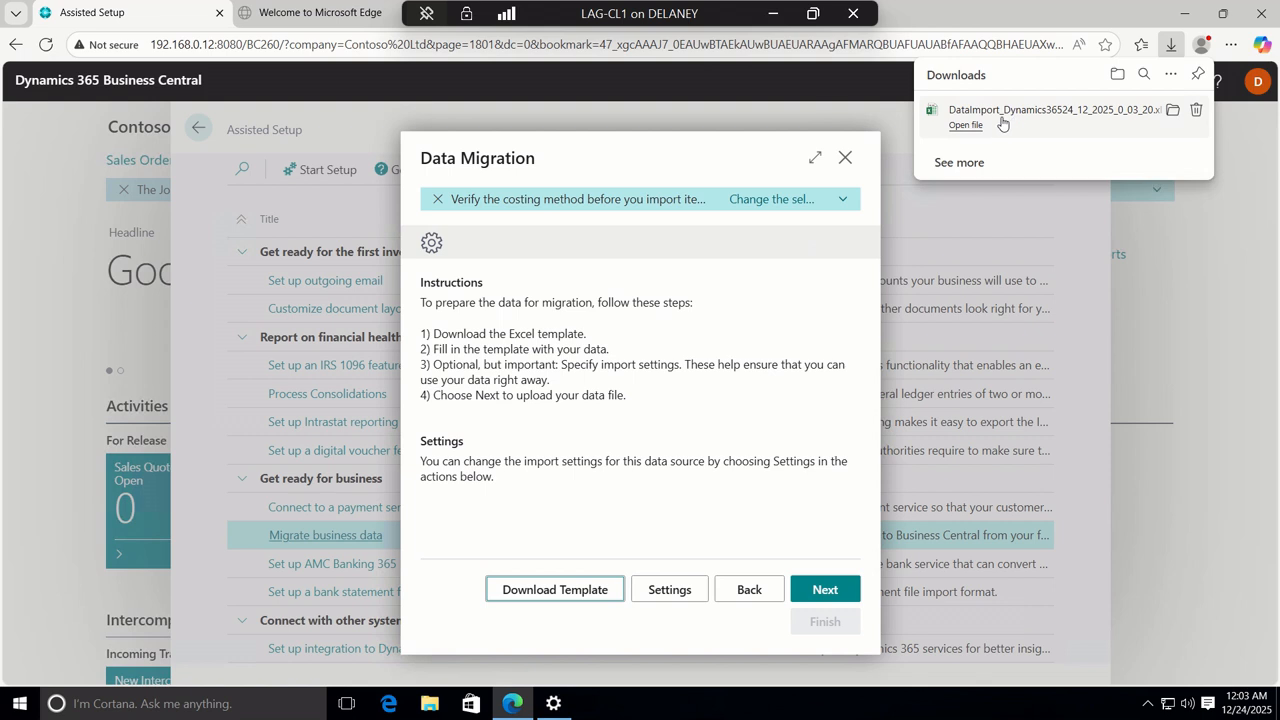
Rename the downloaded DataImport template in the Downloads folder as MyDataImport.
left_click(428, 701)
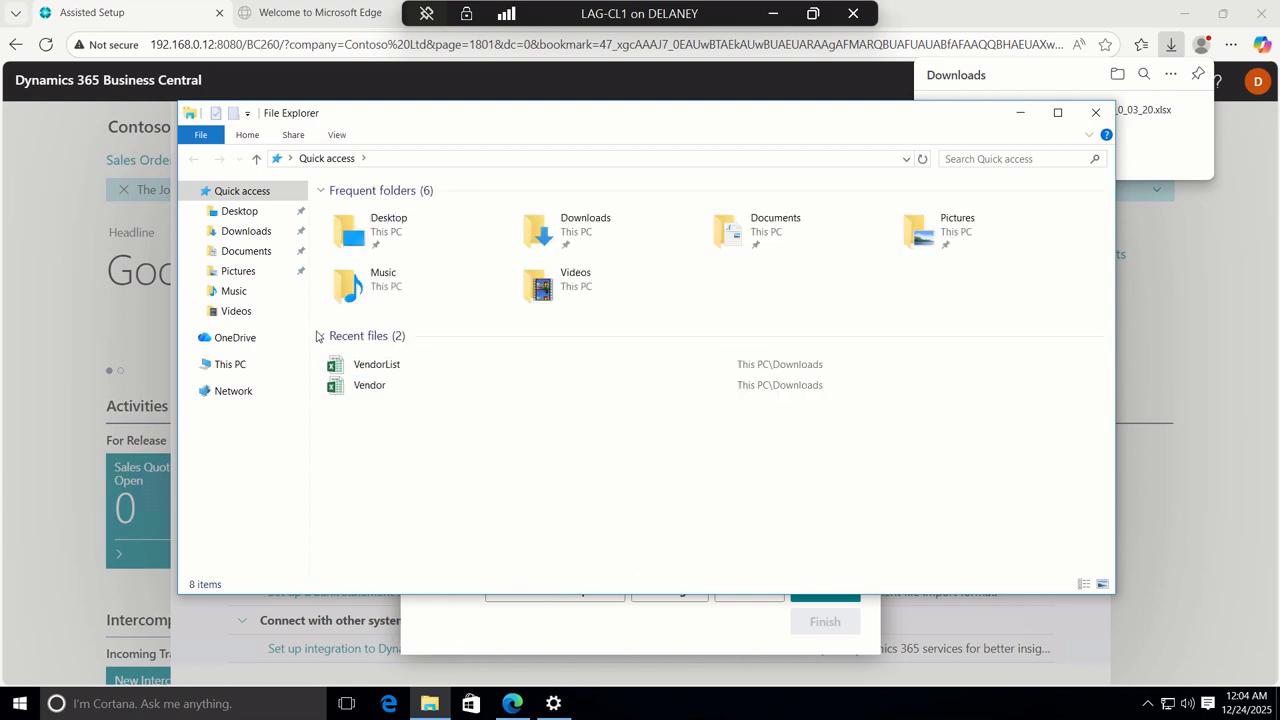
left_click(250, 233)
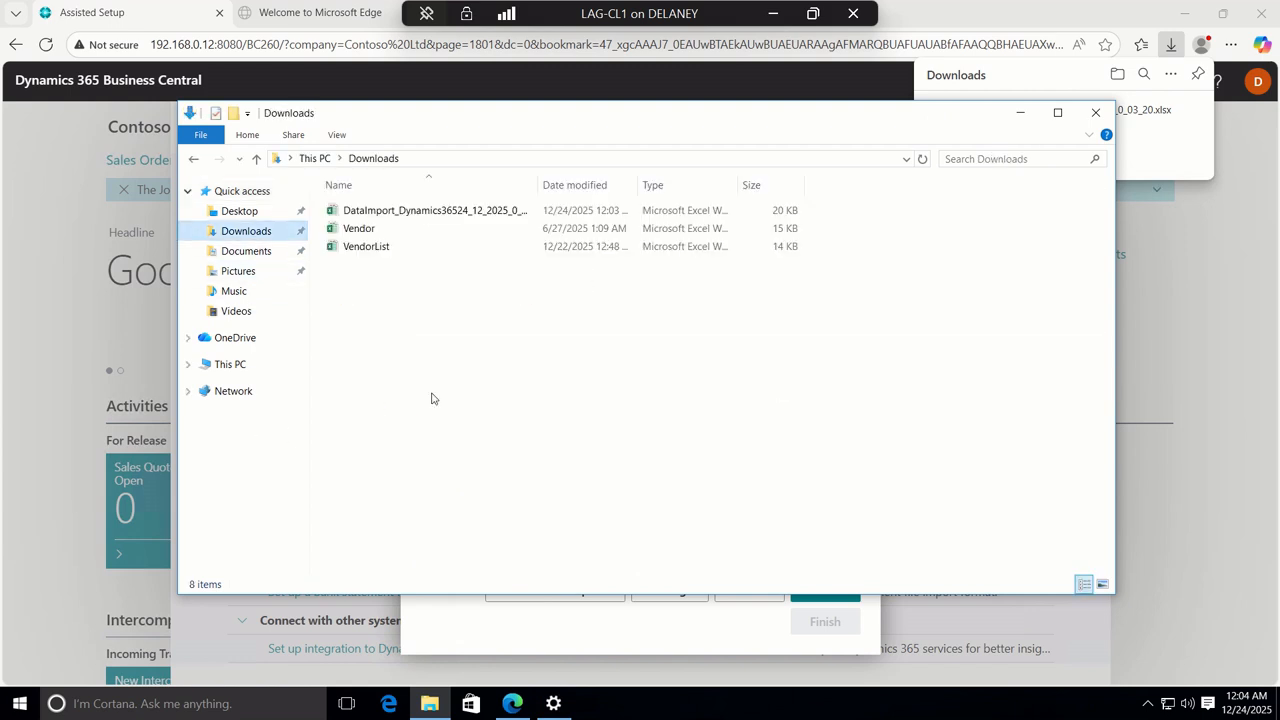
left_click(421, 212)
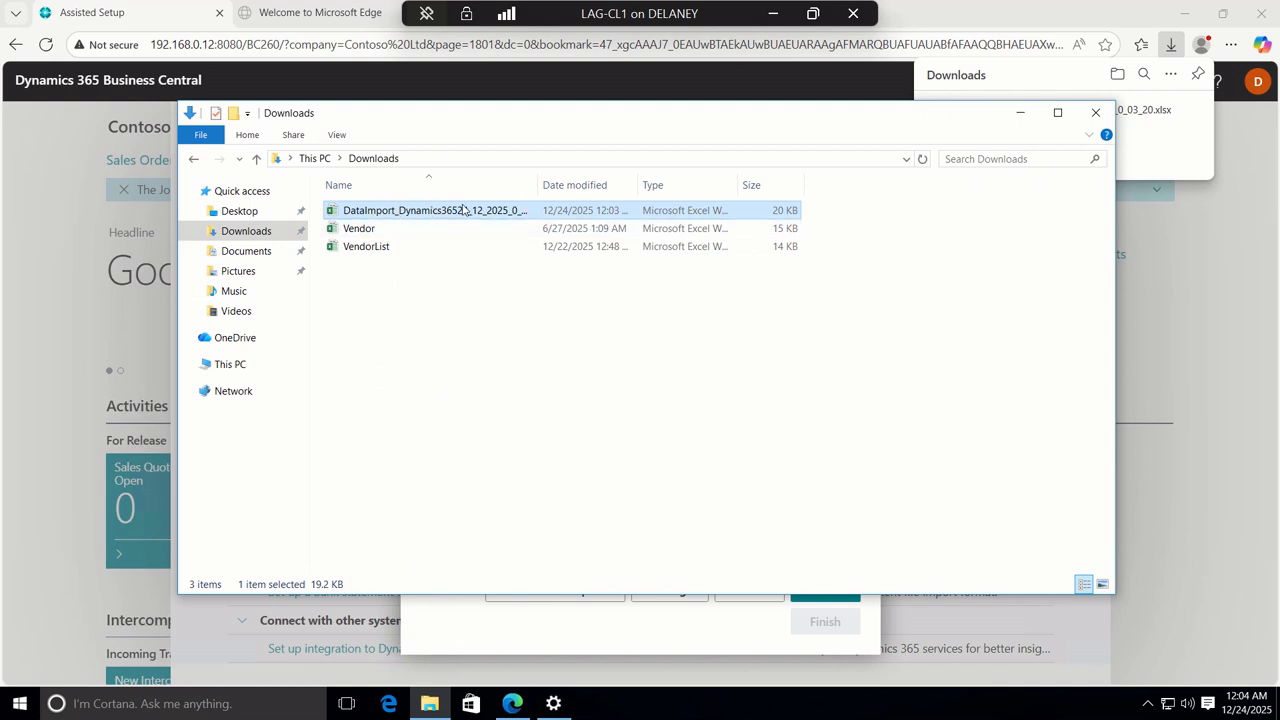
right_click(400, 210)
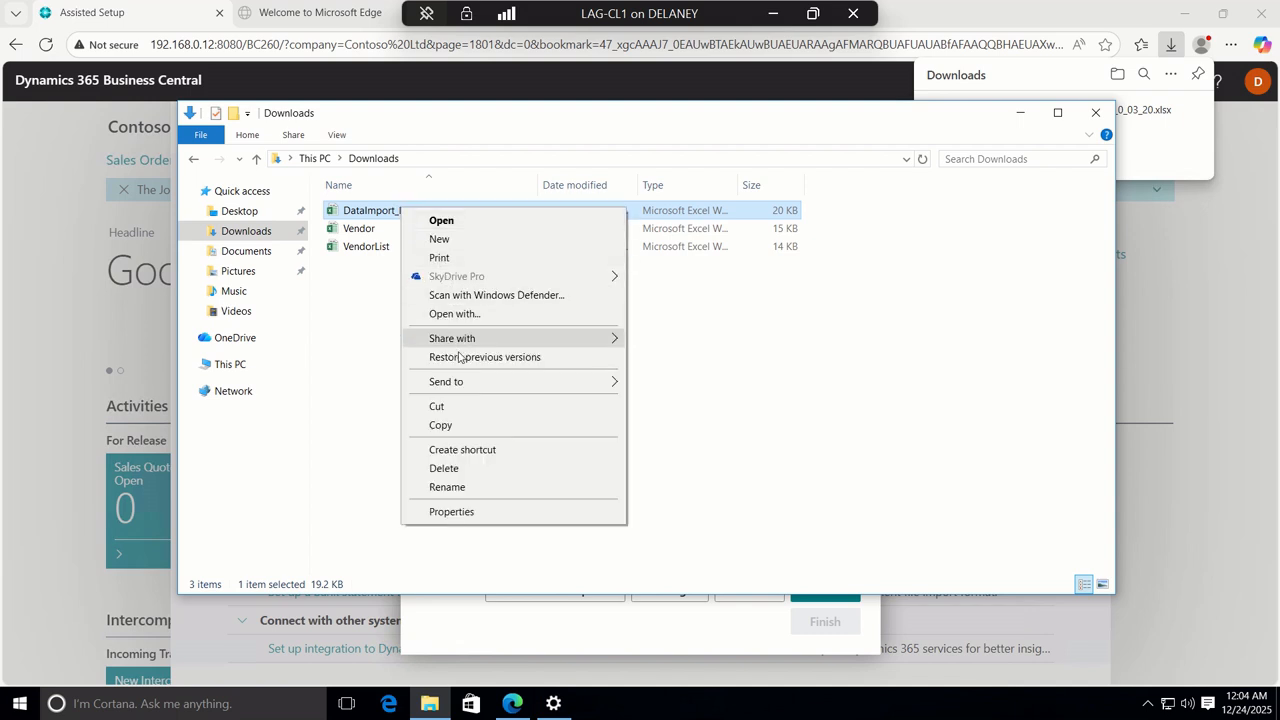
left_click(466, 487)
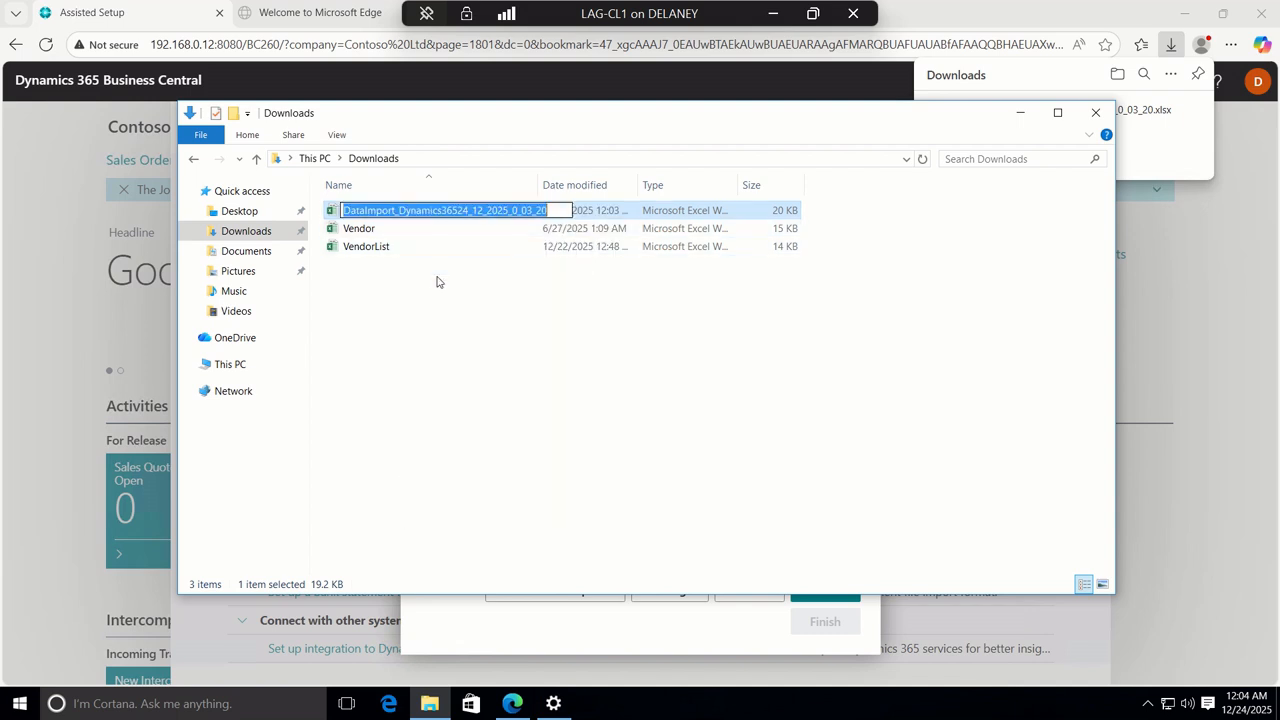
type("M")
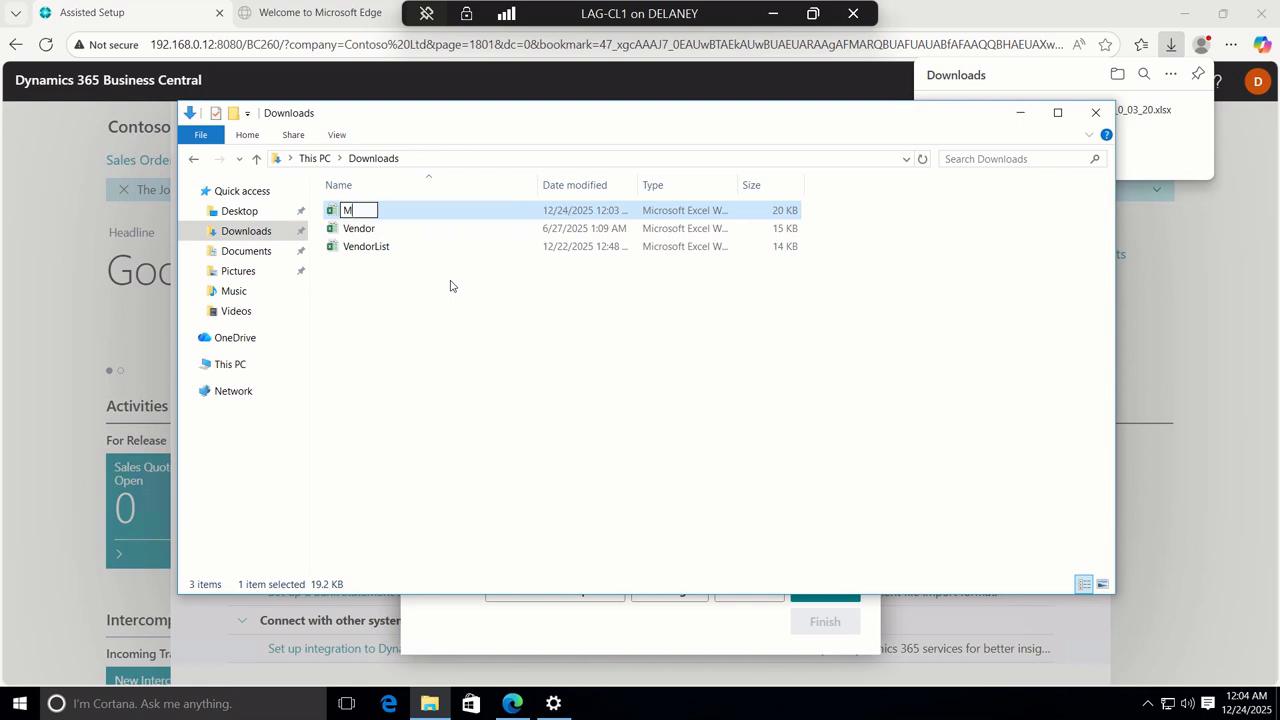
type("yDataImport")
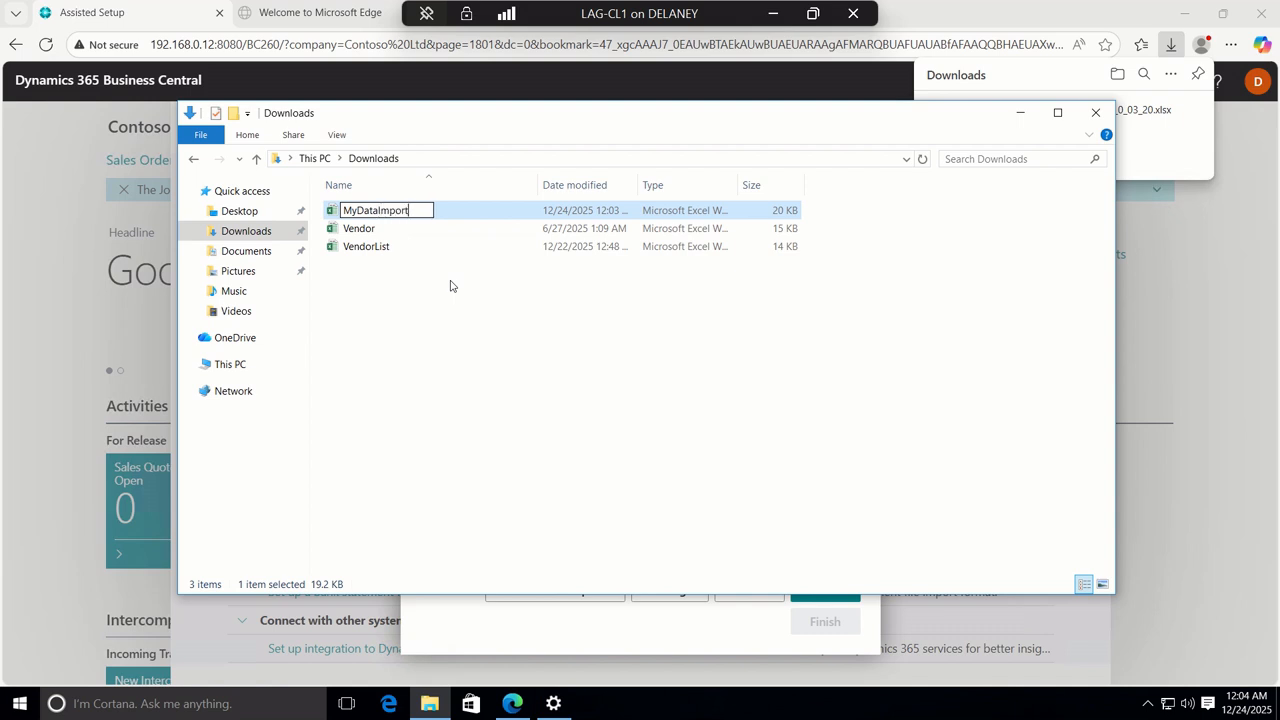
key("Return")
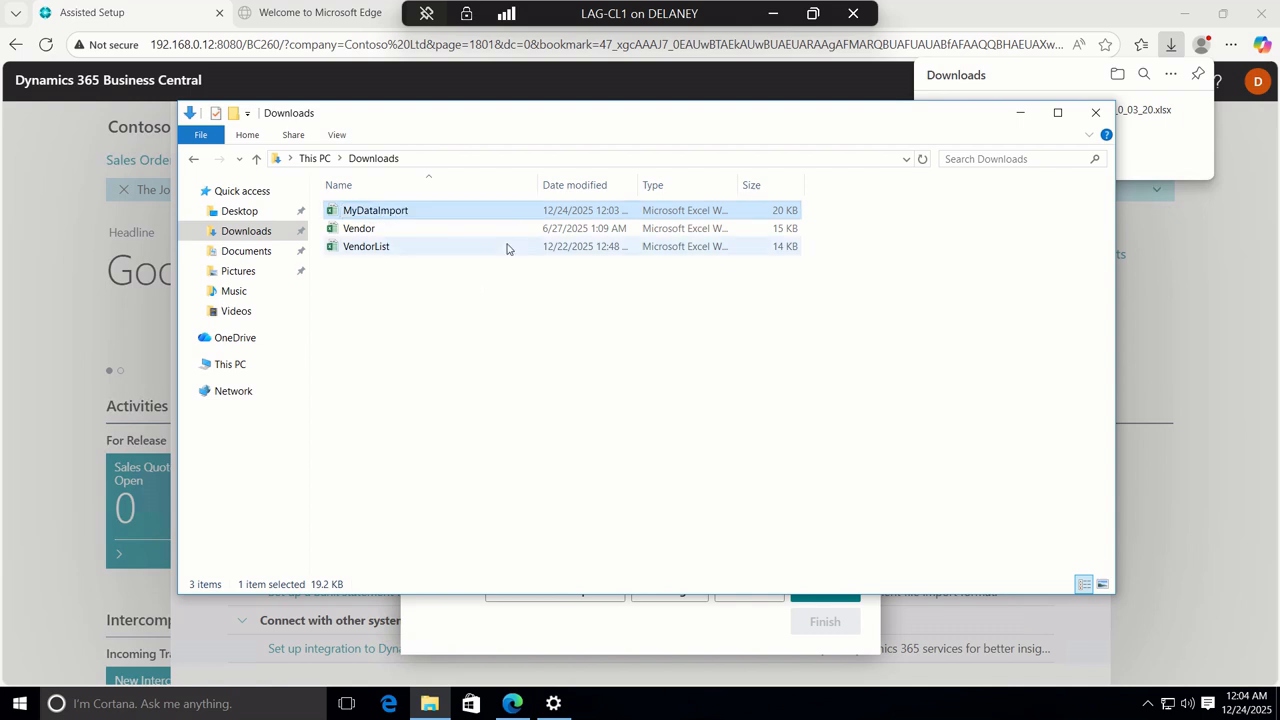
Open the MyDataImport workbook in Excel and look through its GL Account, Customer, Vendor and Item sheets.
left_click(451, 311)
left_click(408, 214)
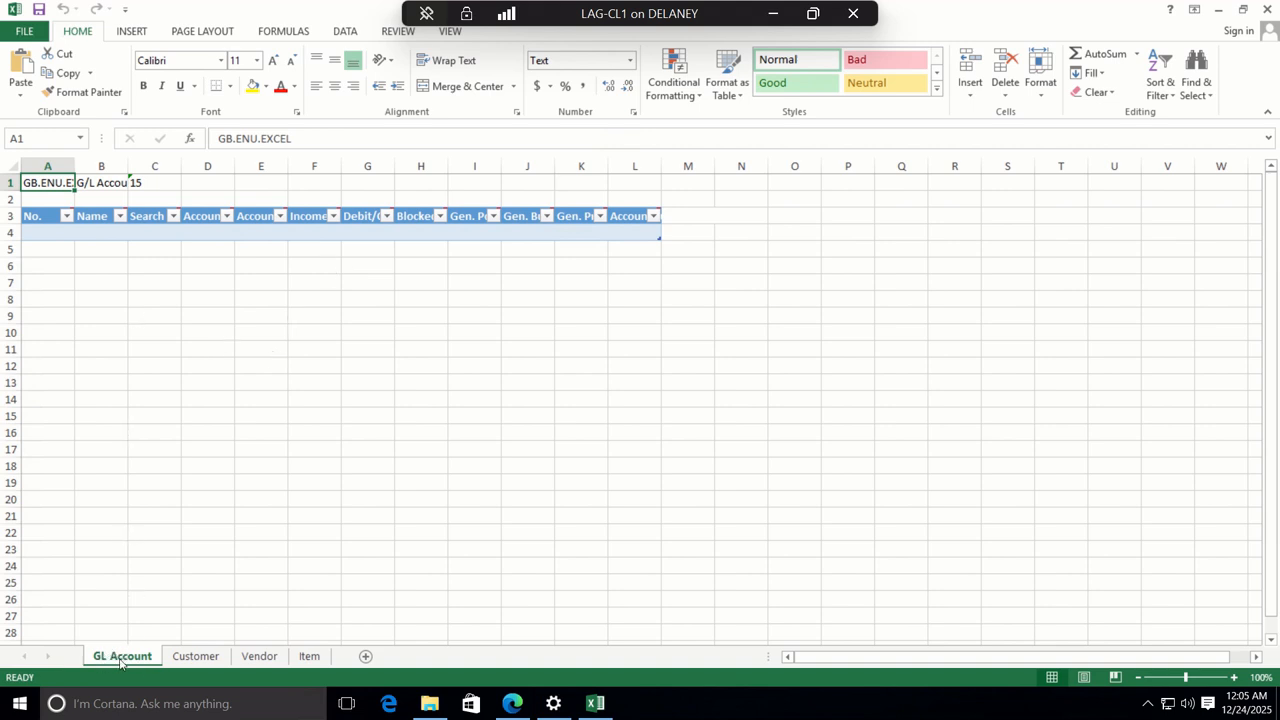
left_click(193, 660)
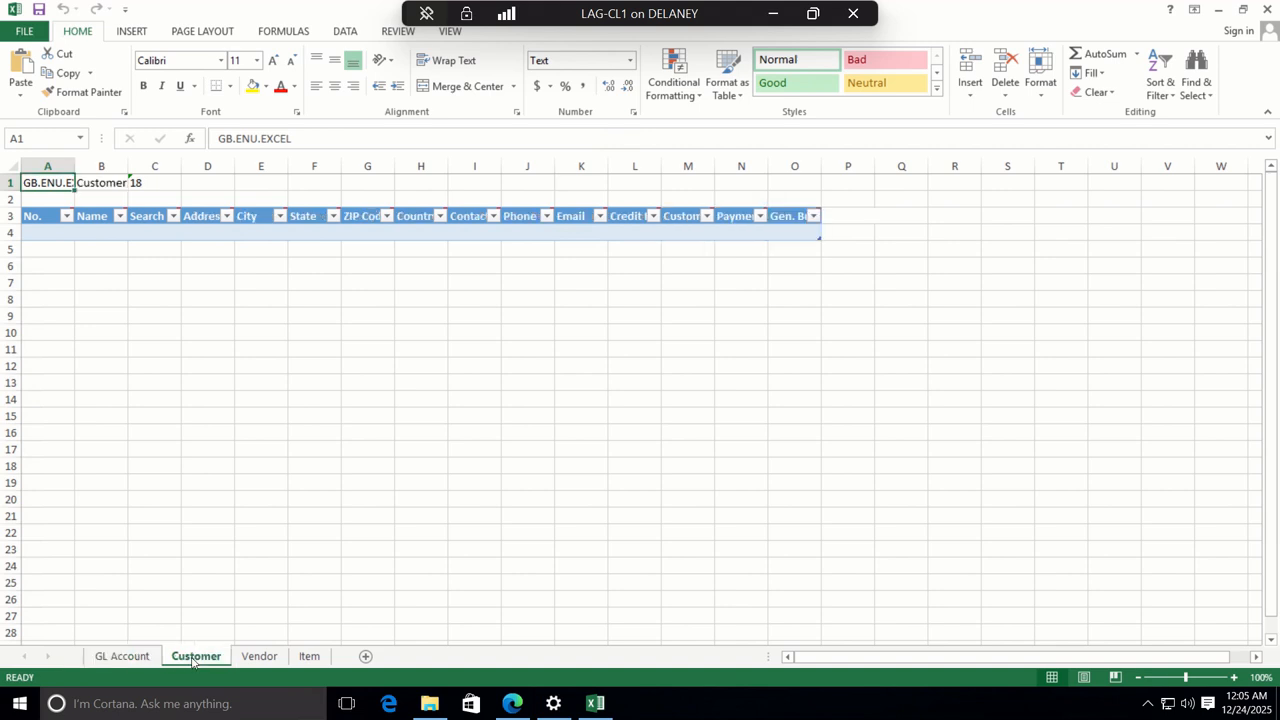
left_click(258, 658)
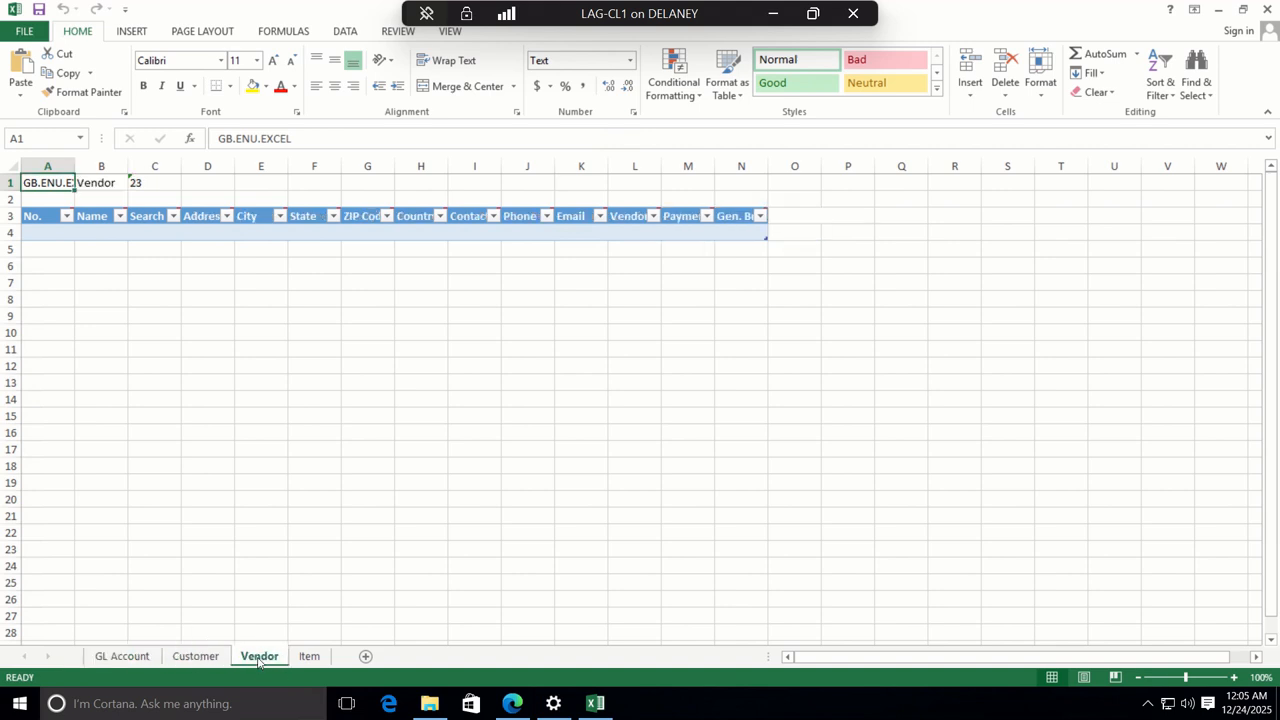
left_click(309, 657)
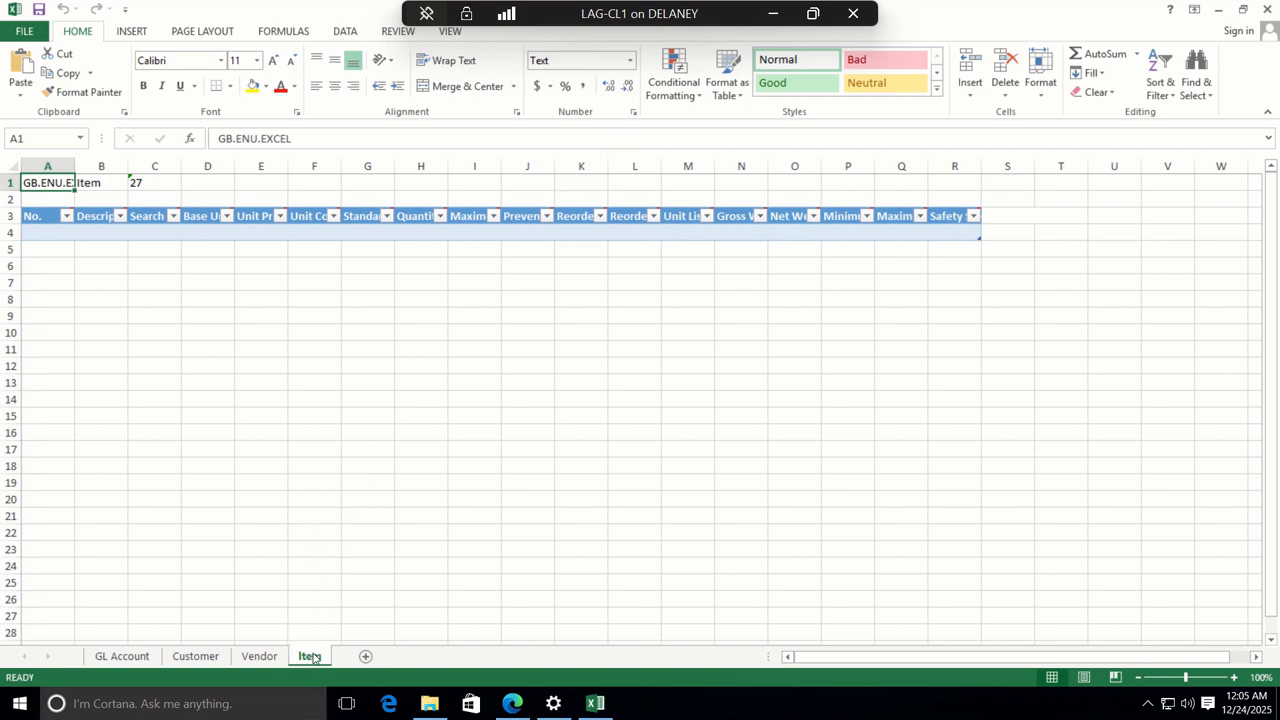
left_click(262, 658)
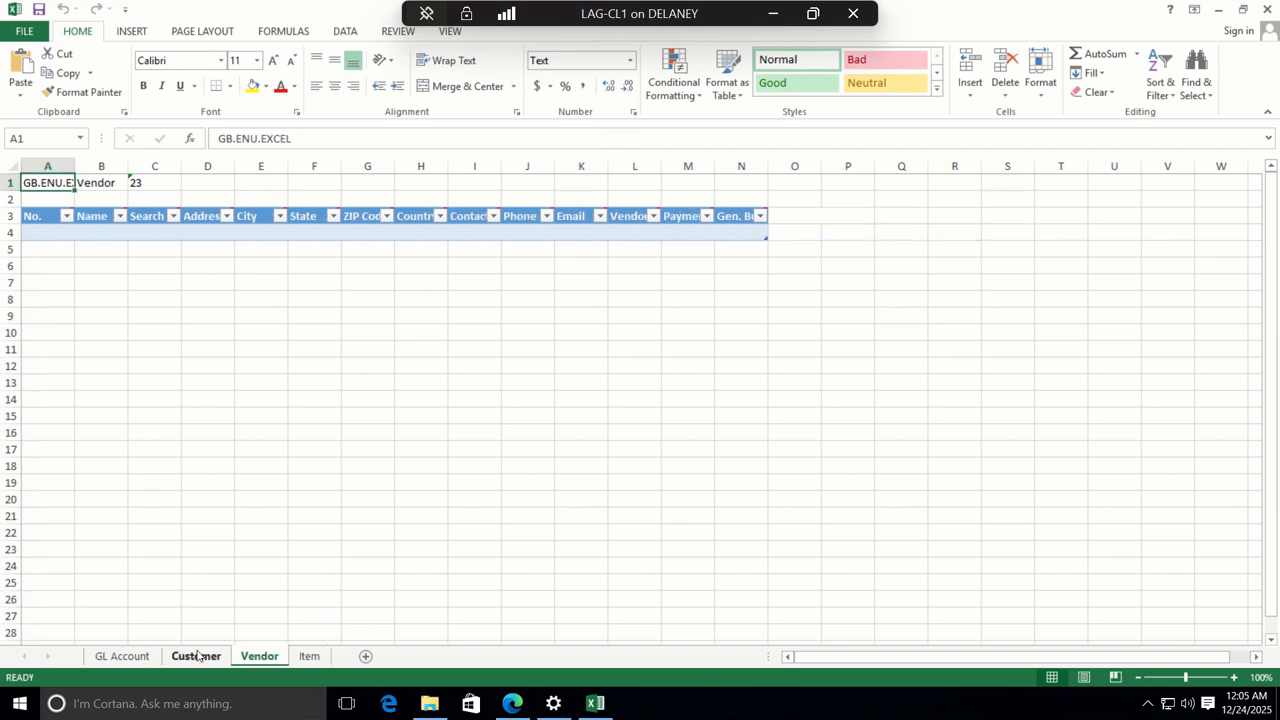
left_click(198, 656)
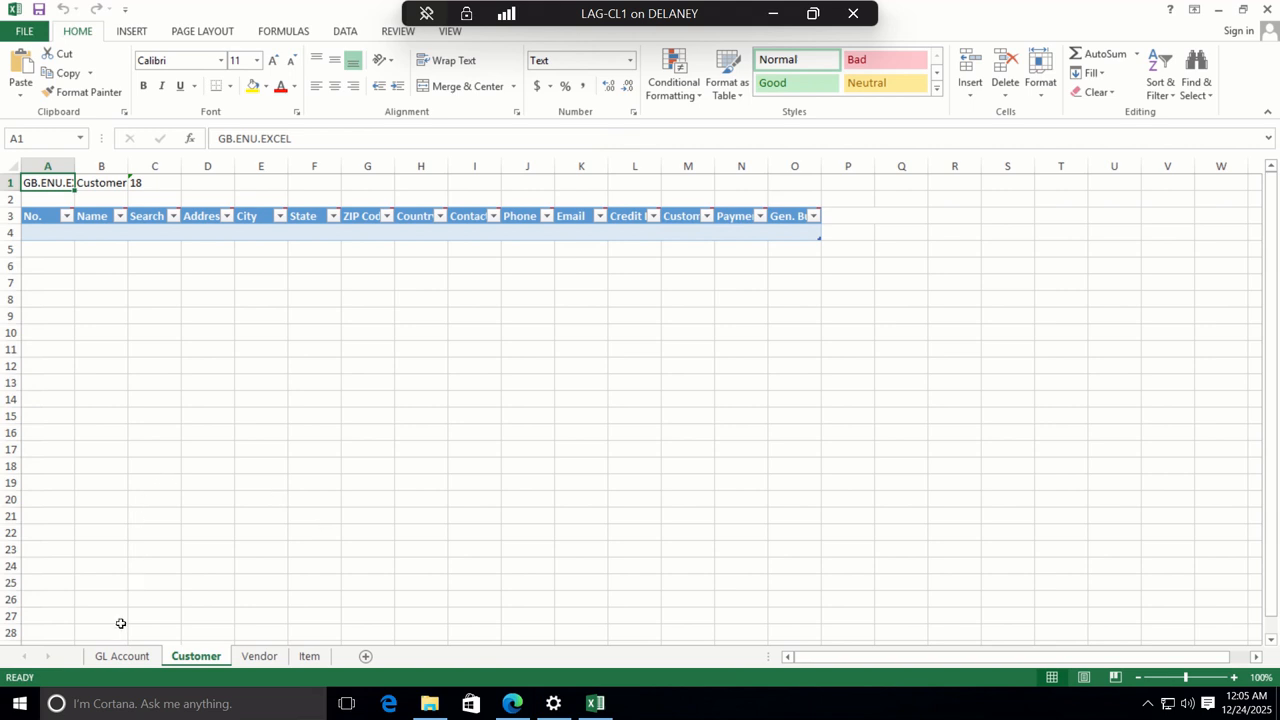
left_click(117, 660)
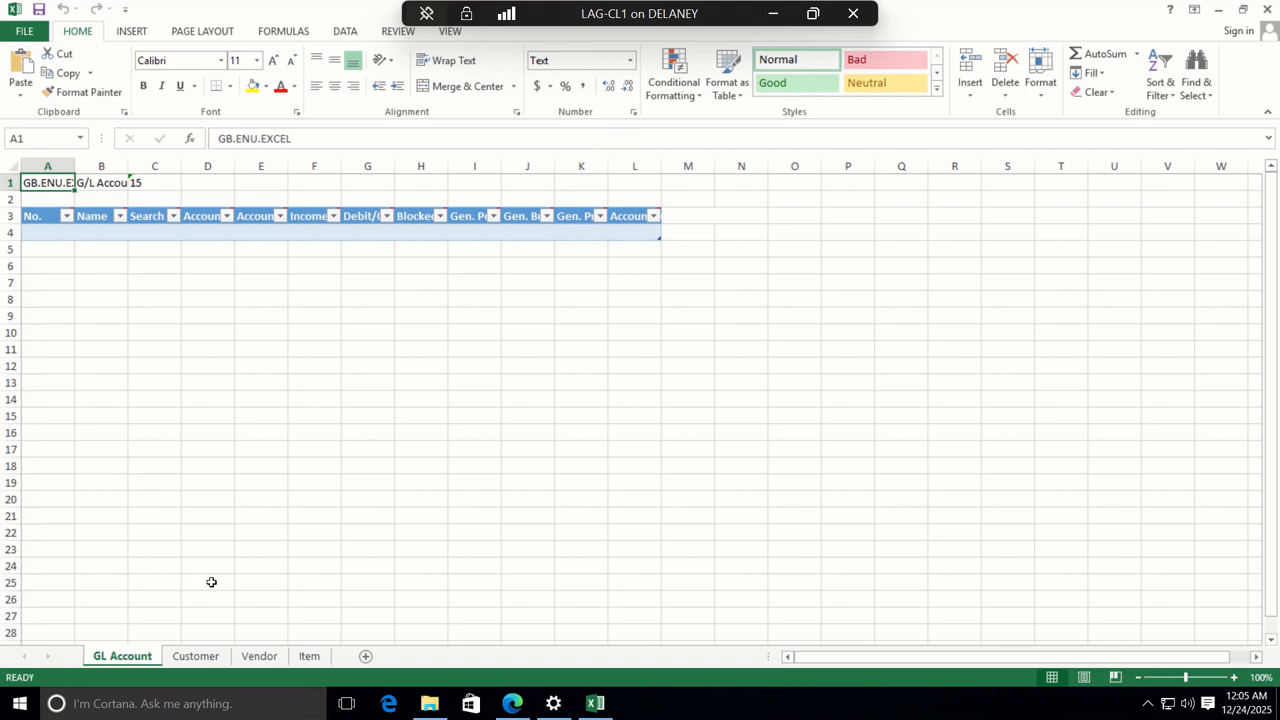
left_click(309, 655)
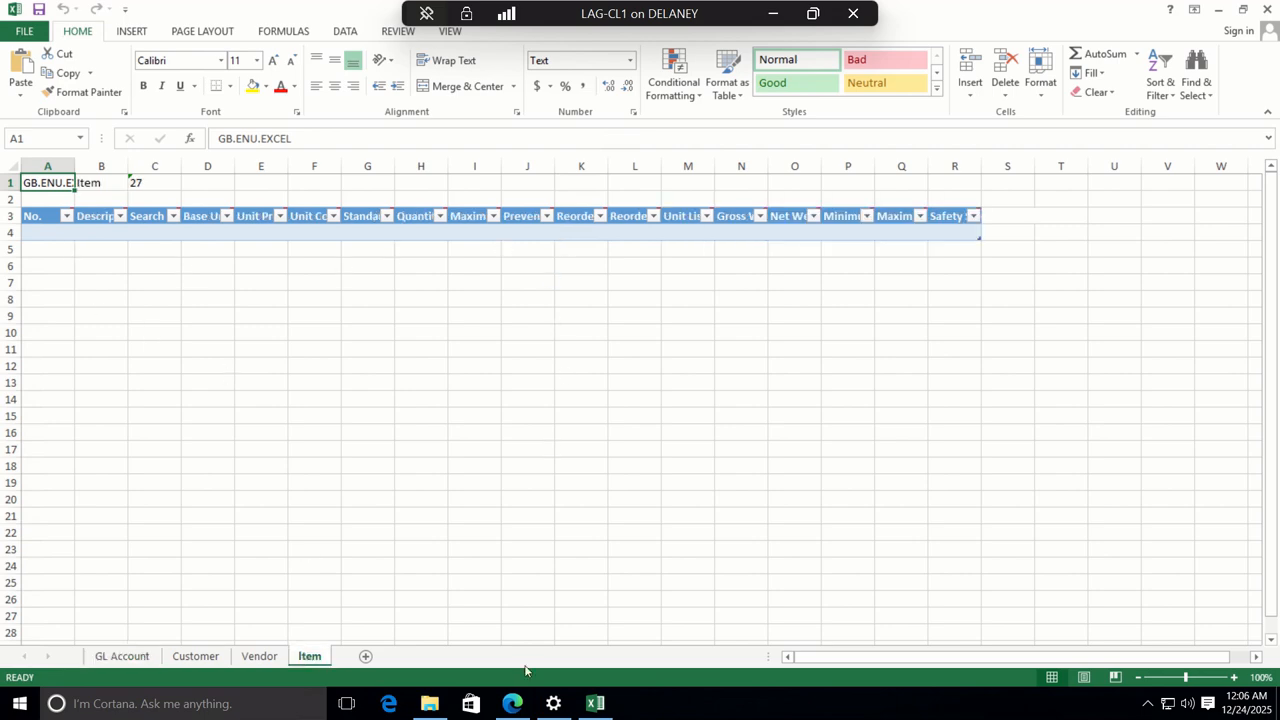
Check the migration instructions in Business Central, and review the data in the workbook's Item, Vendor and Customer sheets in Excel.
left_click(512, 703)
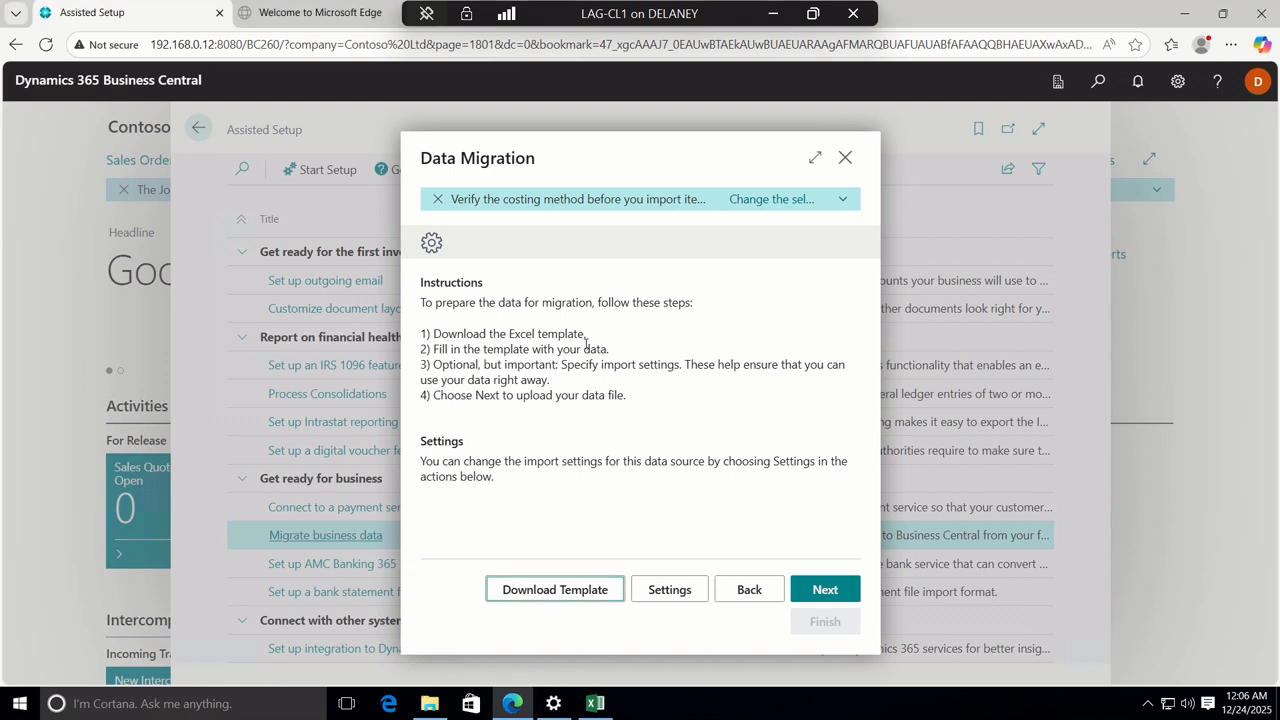
left_click(598, 705)
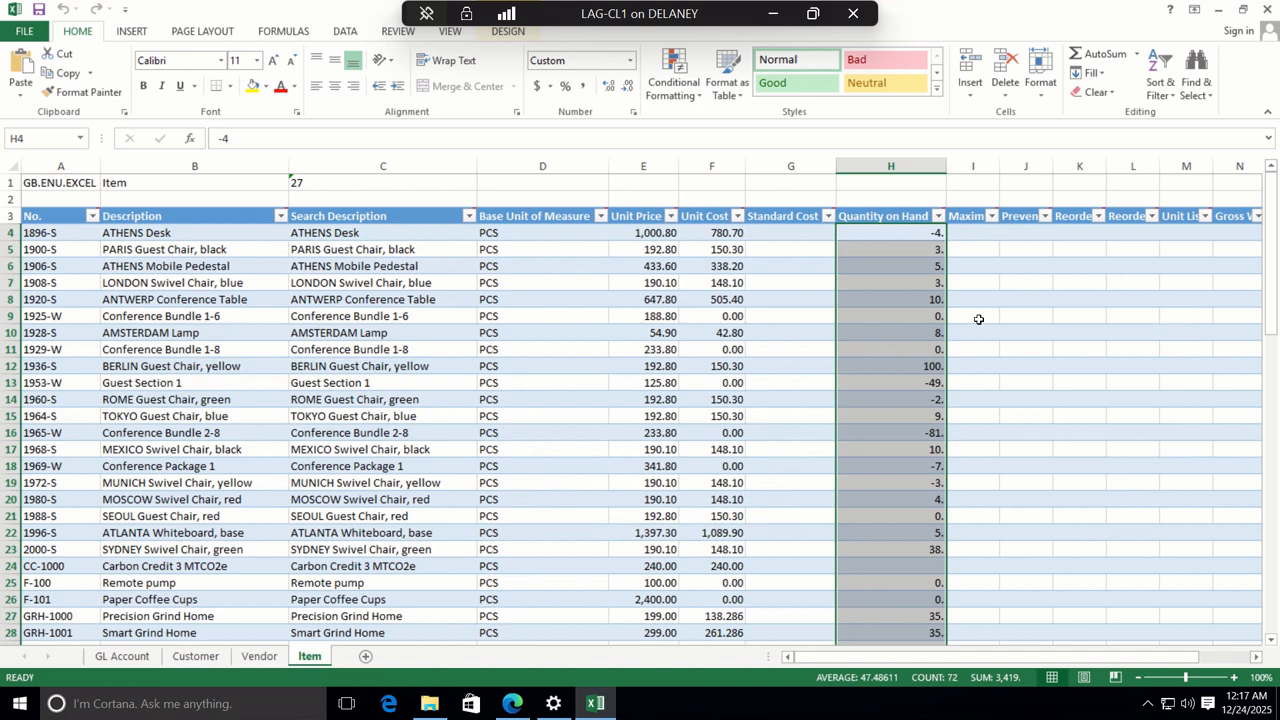
left_click(260, 656)
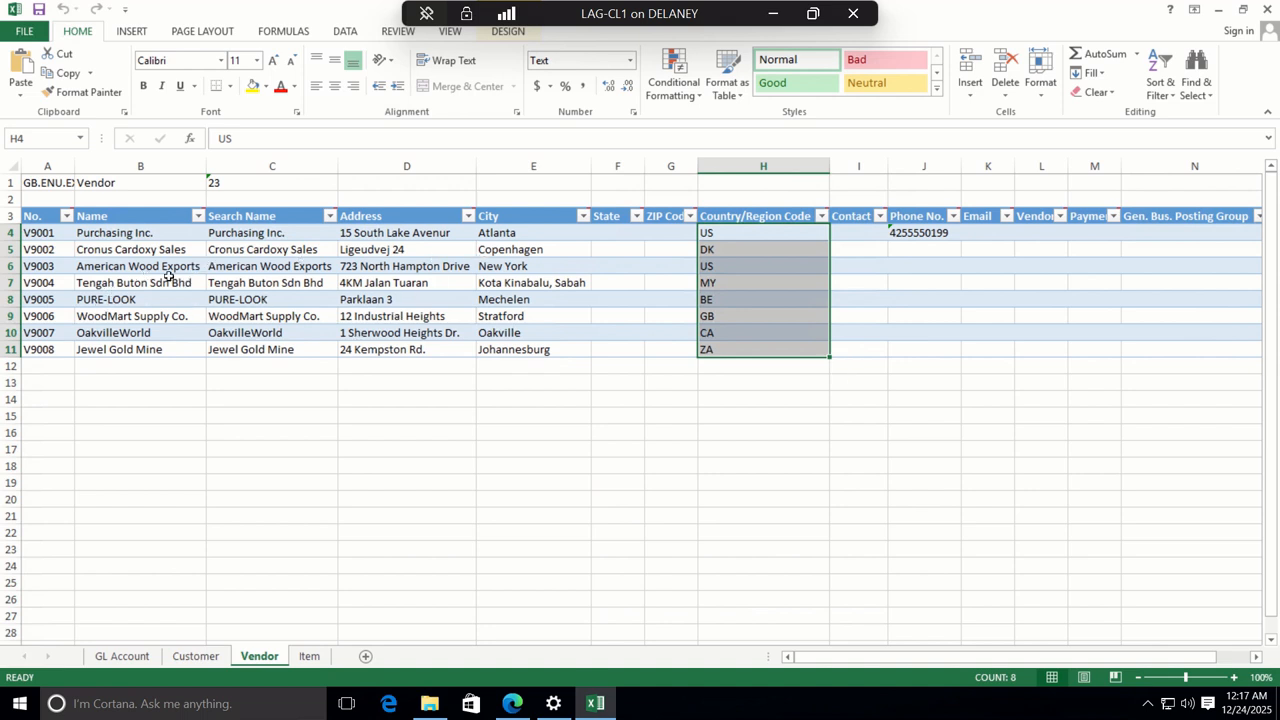
left_click(195, 656)
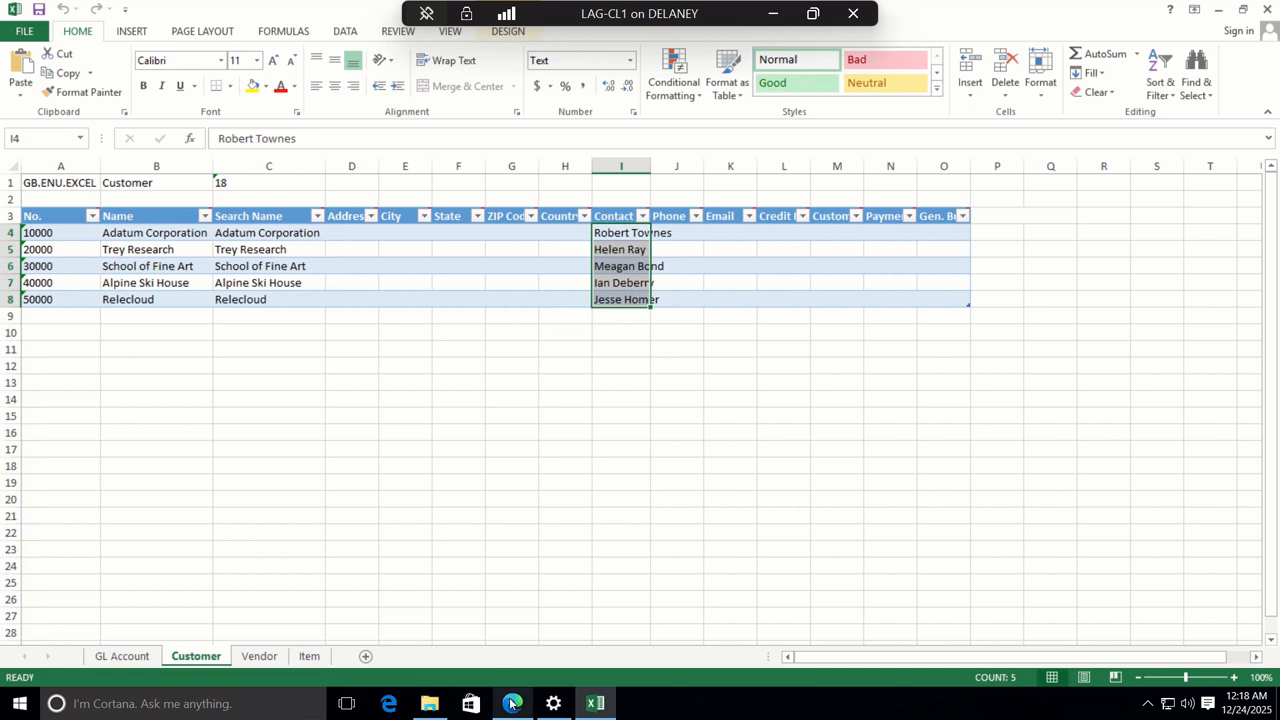
Switch to Business Central, close the Data Migration guide and open the Items list to check its existing records.
mouse_move(511, 703)
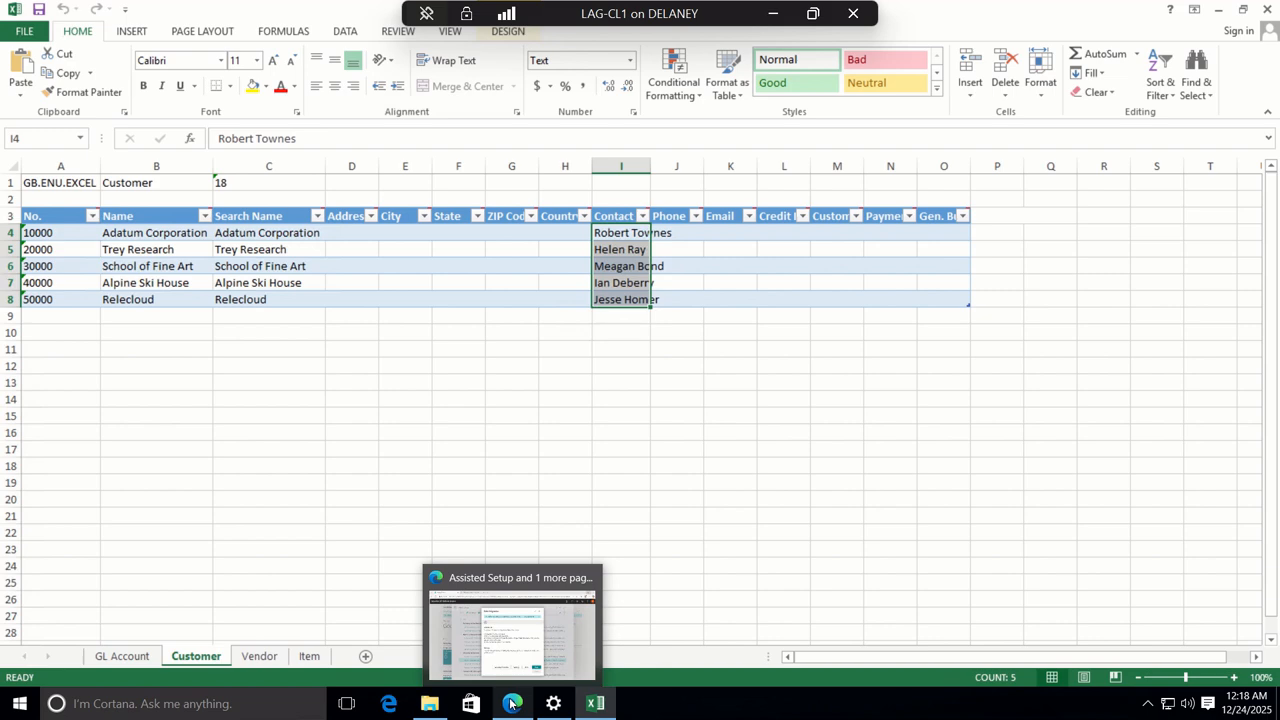
left_click(511, 703)
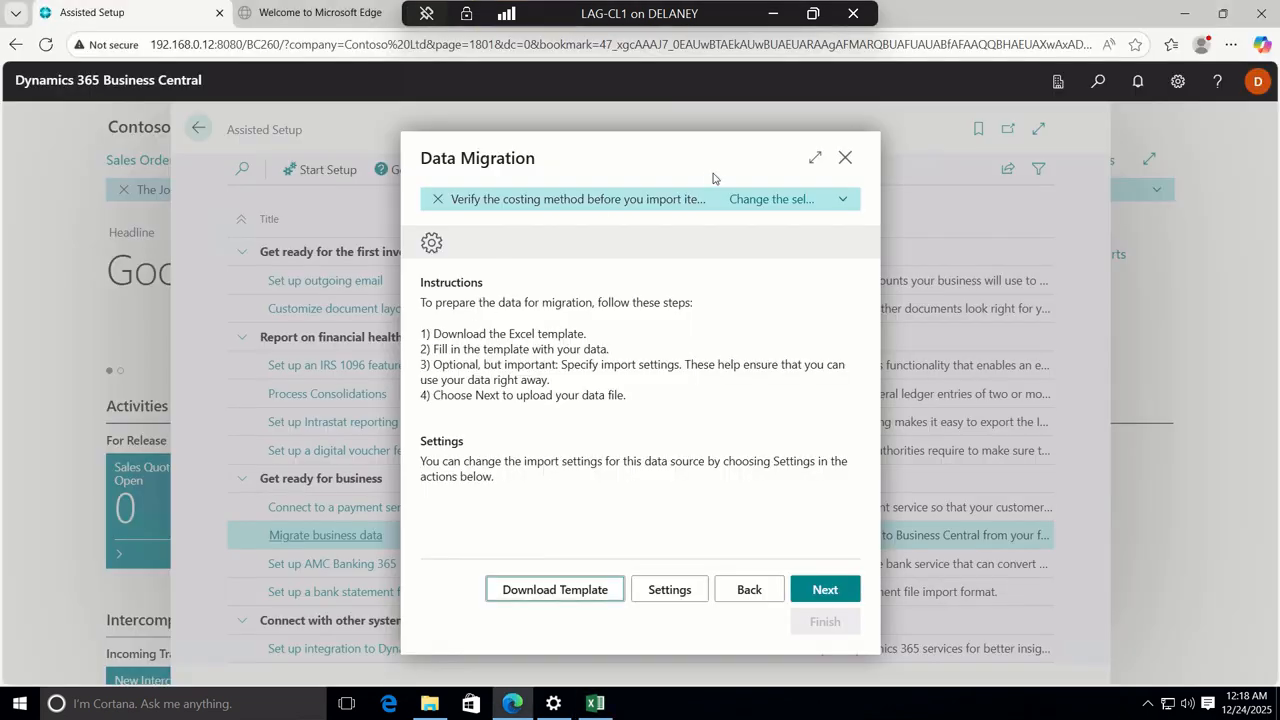
left_click(845, 160)
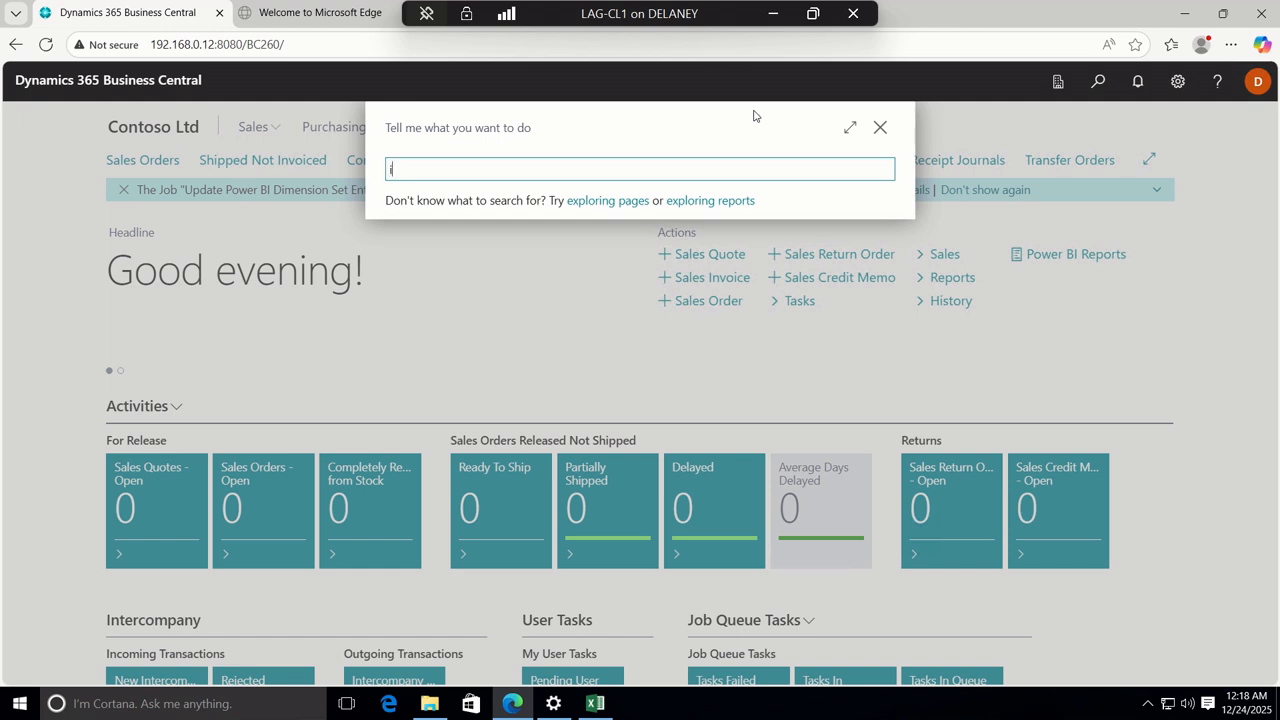
type("ms")
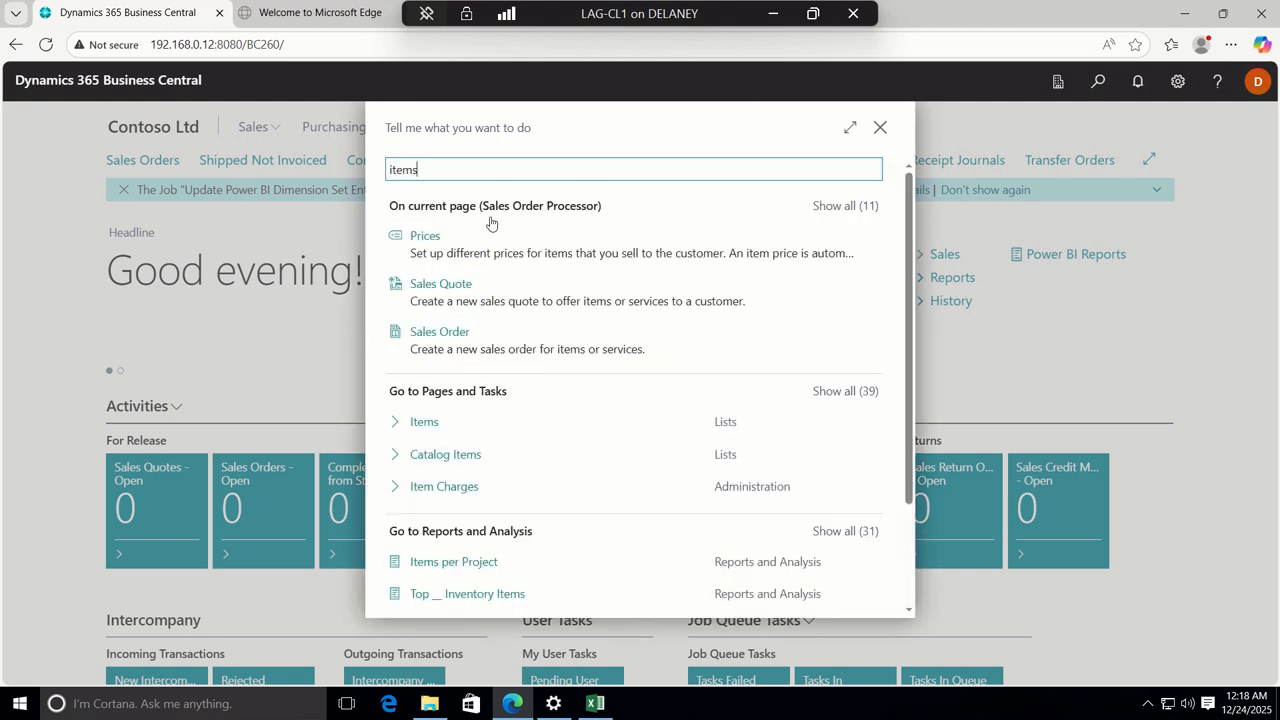
left_click(437, 428)
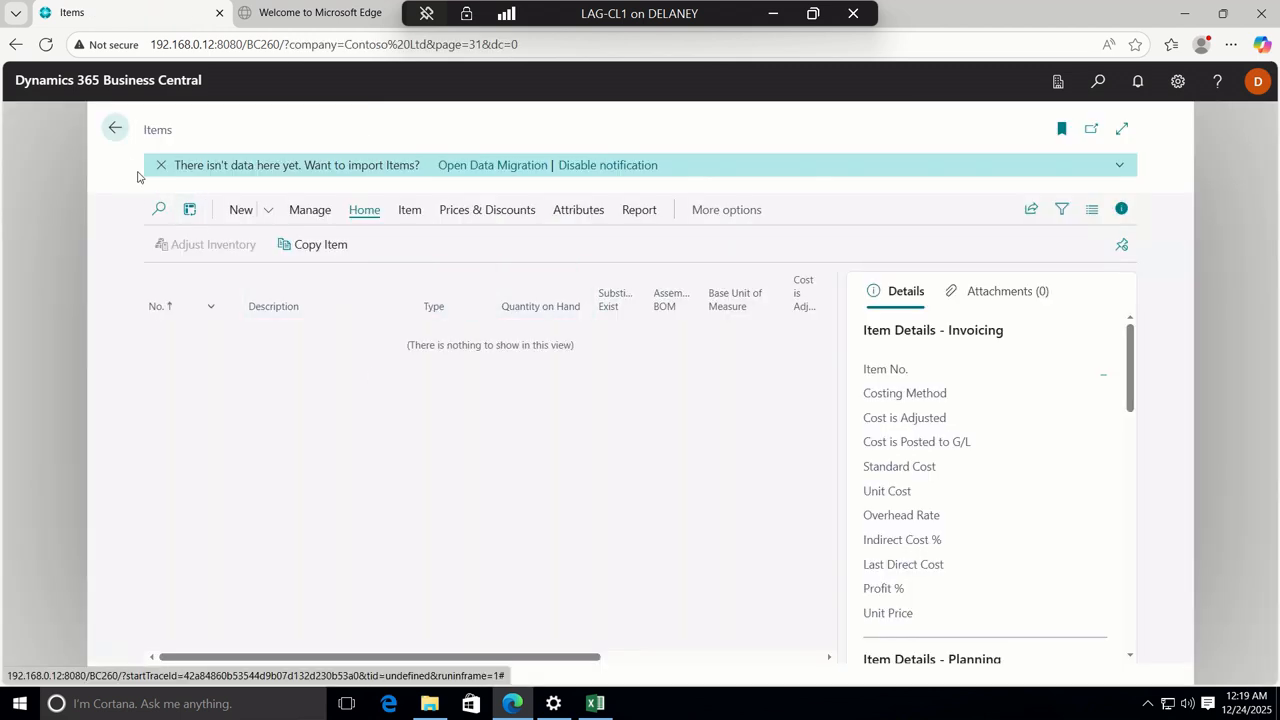
Search for the Vendors list and open it to check its existing records.
left_click(1099, 84)
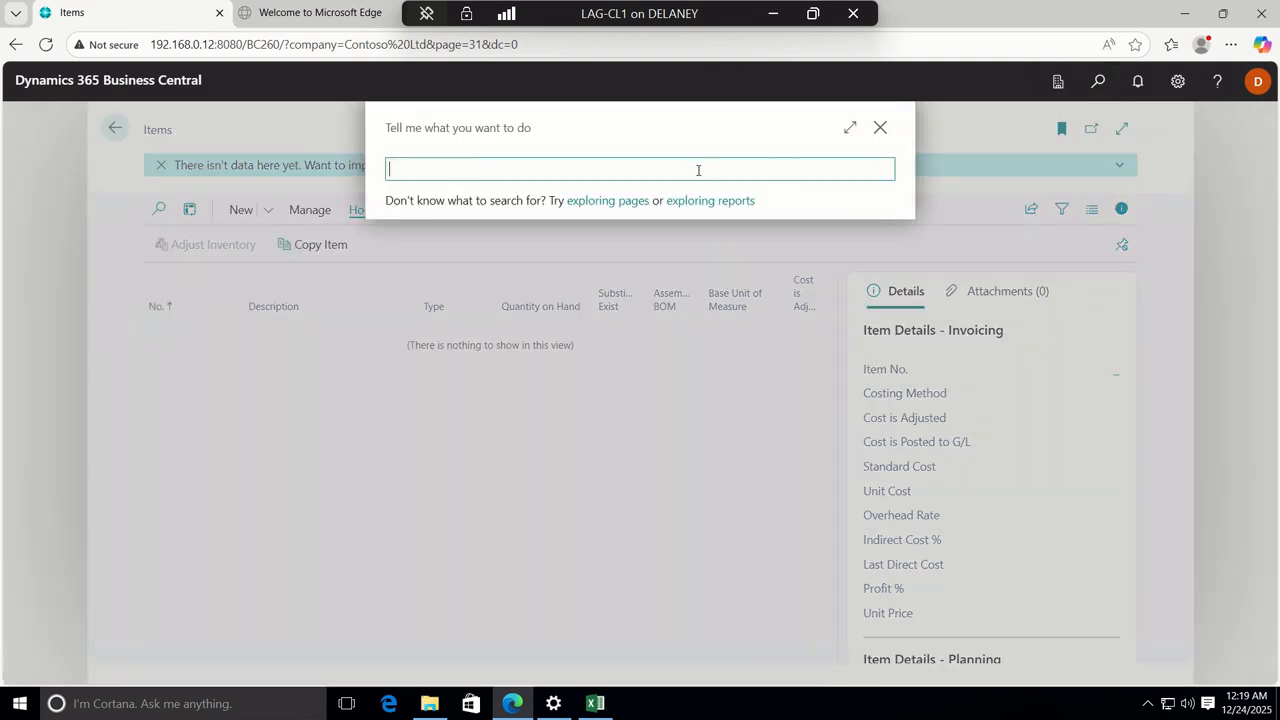
type("vendors")
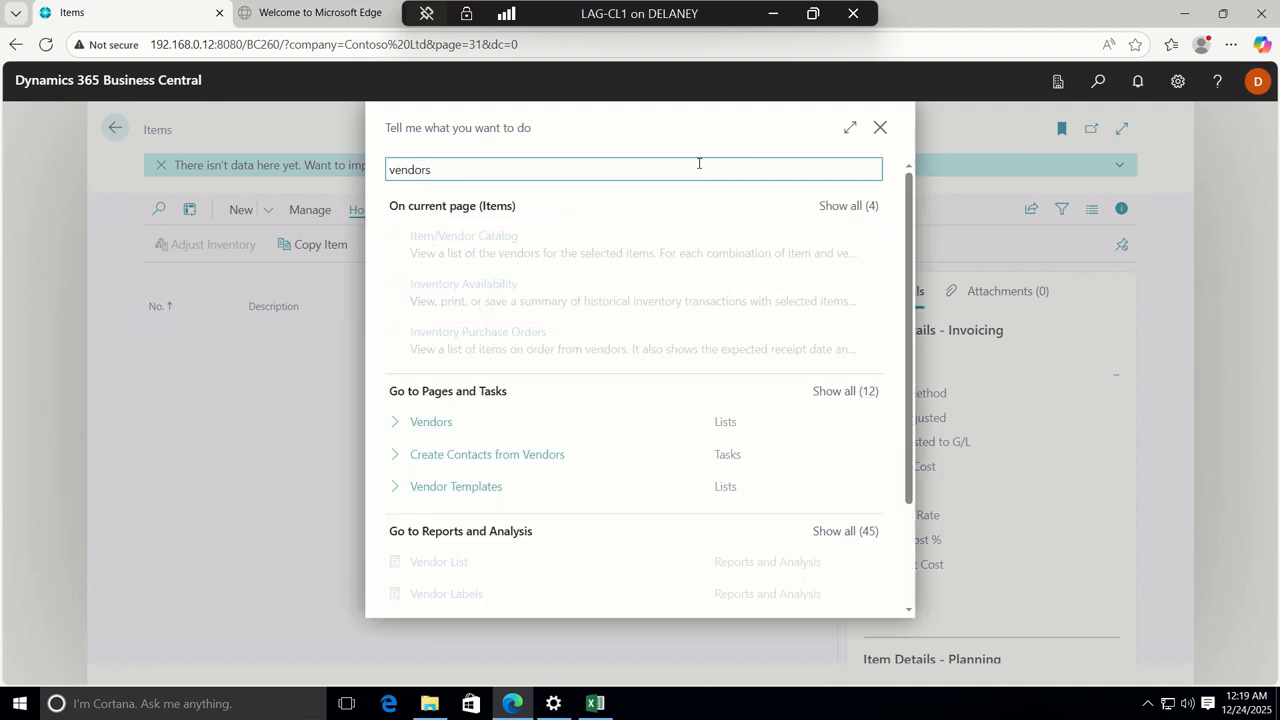
left_click(447, 427)
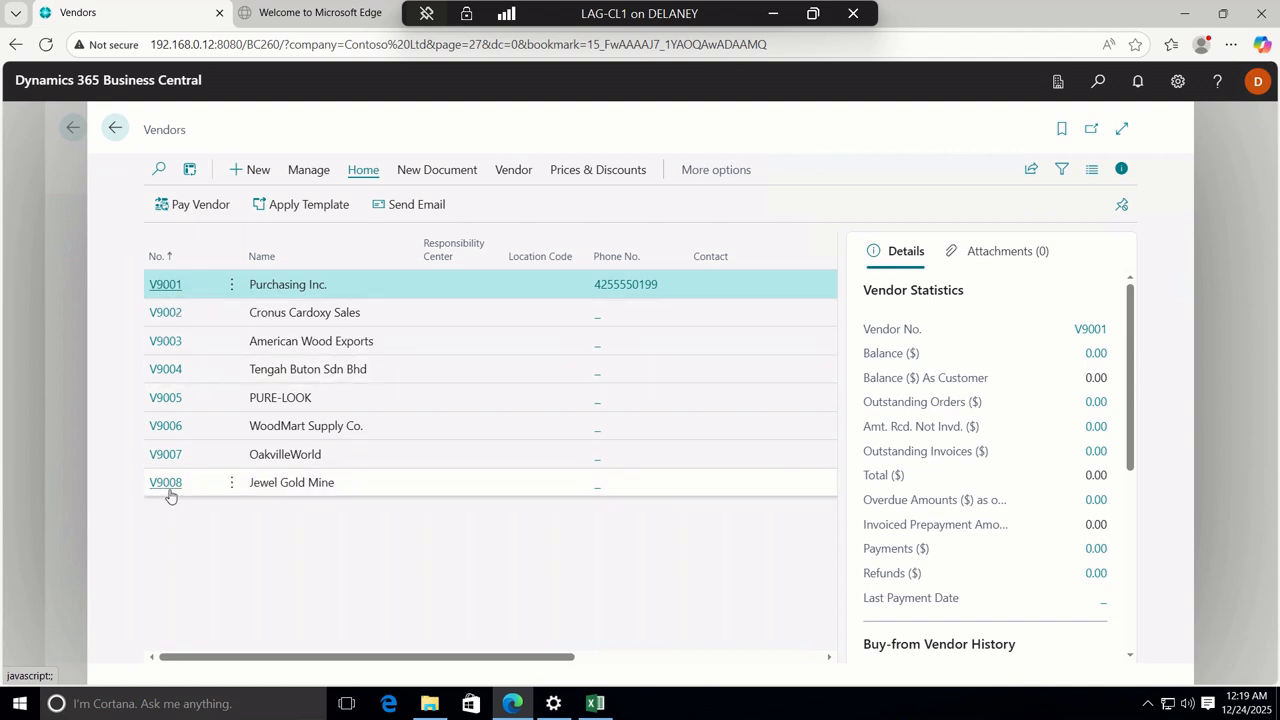
In the workbook's Vendor sheet in Excel, change vendor V9008's search name to Jewel Gold Mine Inc and return to Business Central.
left_click(595, 703)
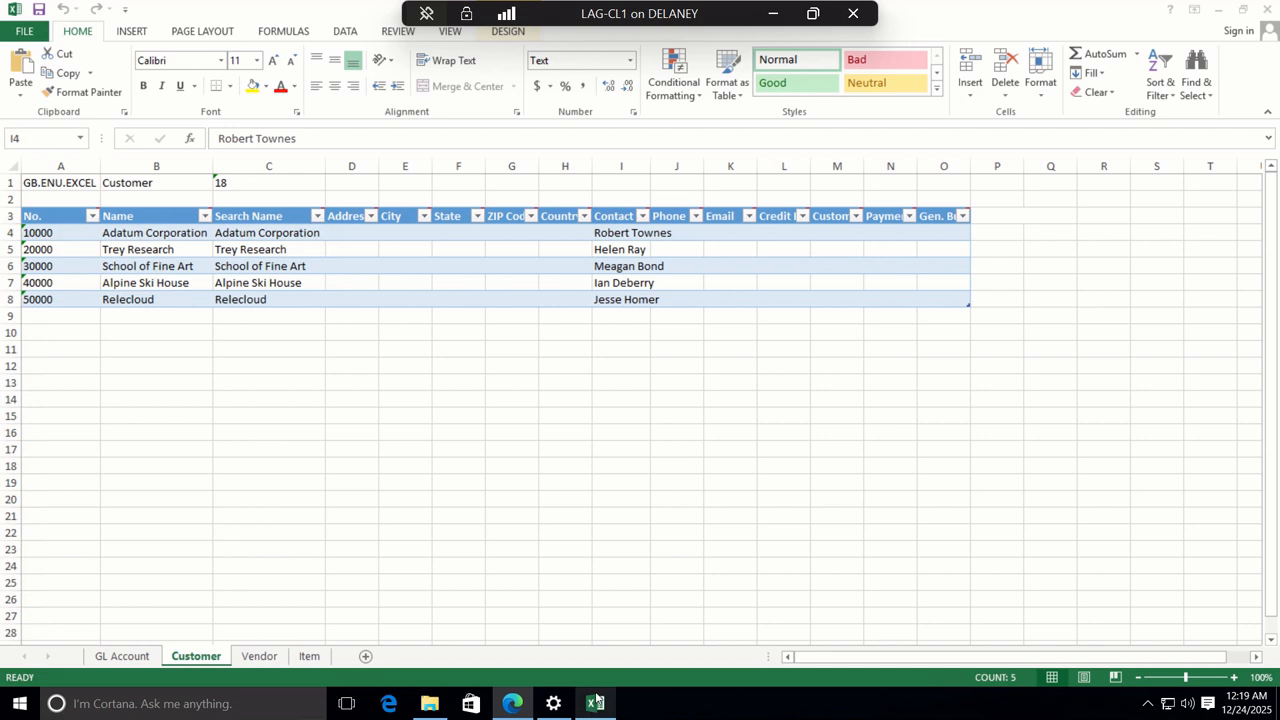
left_click(262, 657)
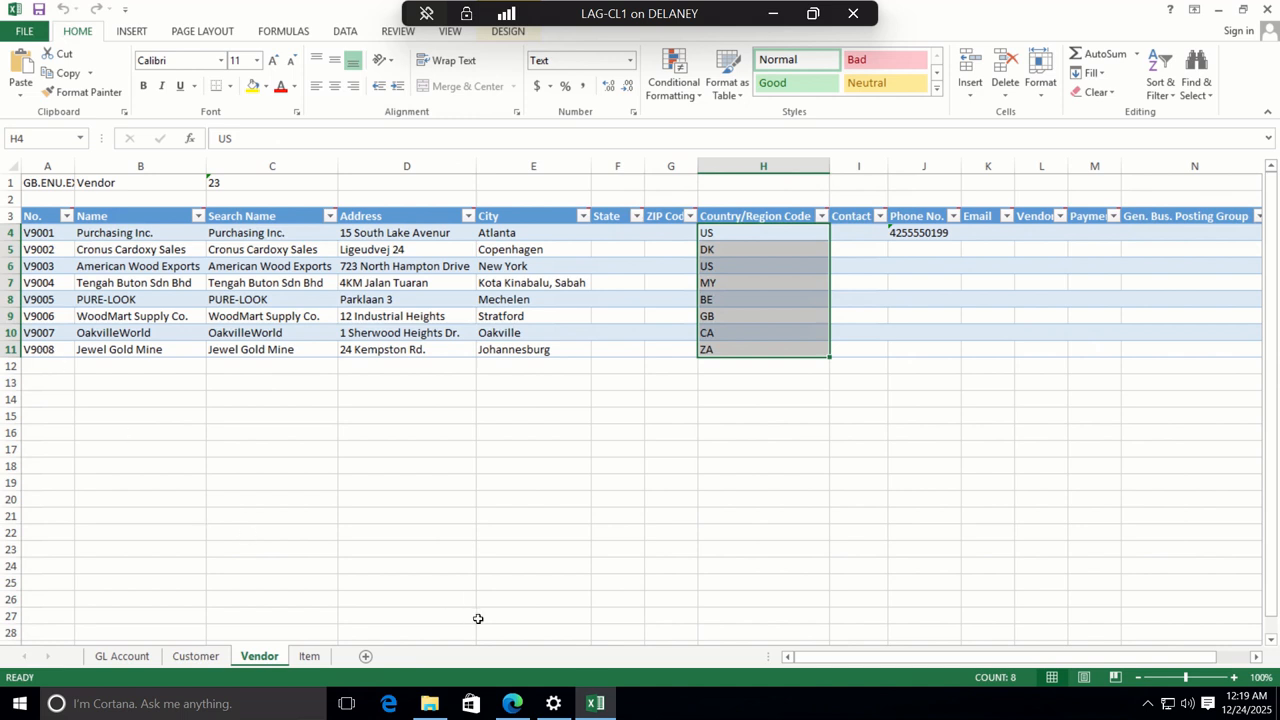
left_click(512, 708)
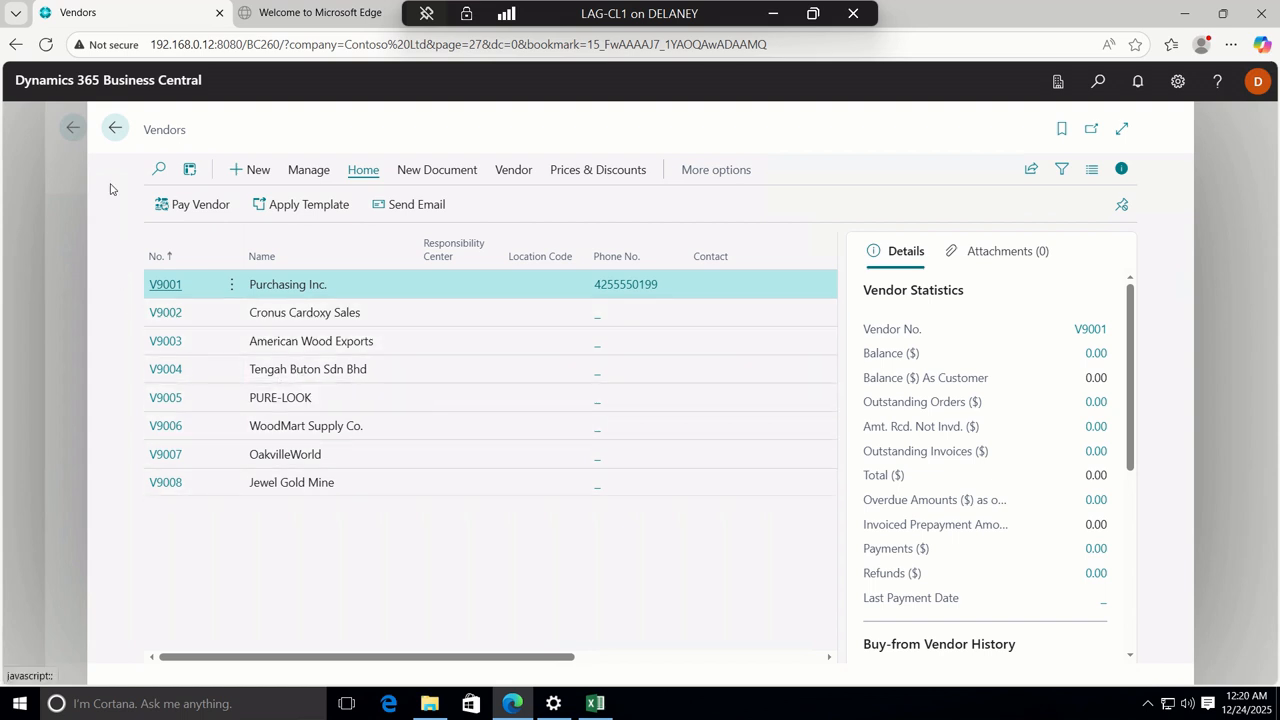
Search for the Customers list, open it to check for existing records, and return to the home page.
left_click(1098, 81)
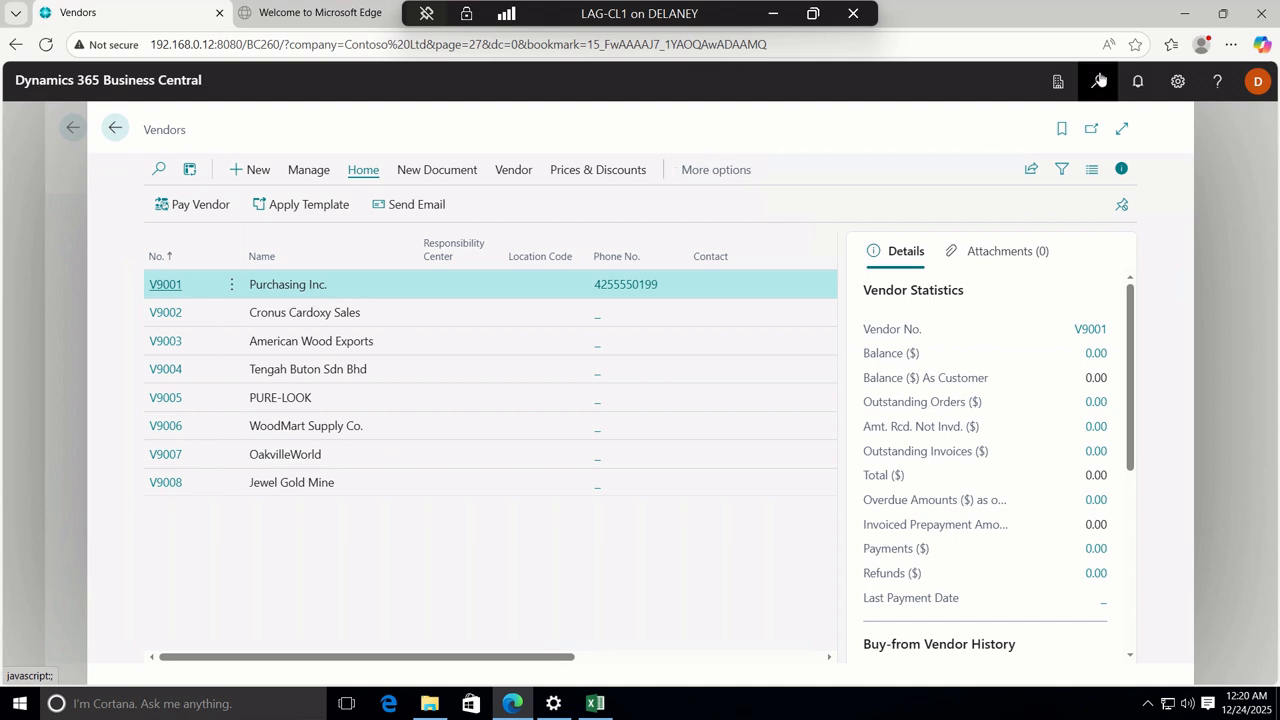
type("customer")
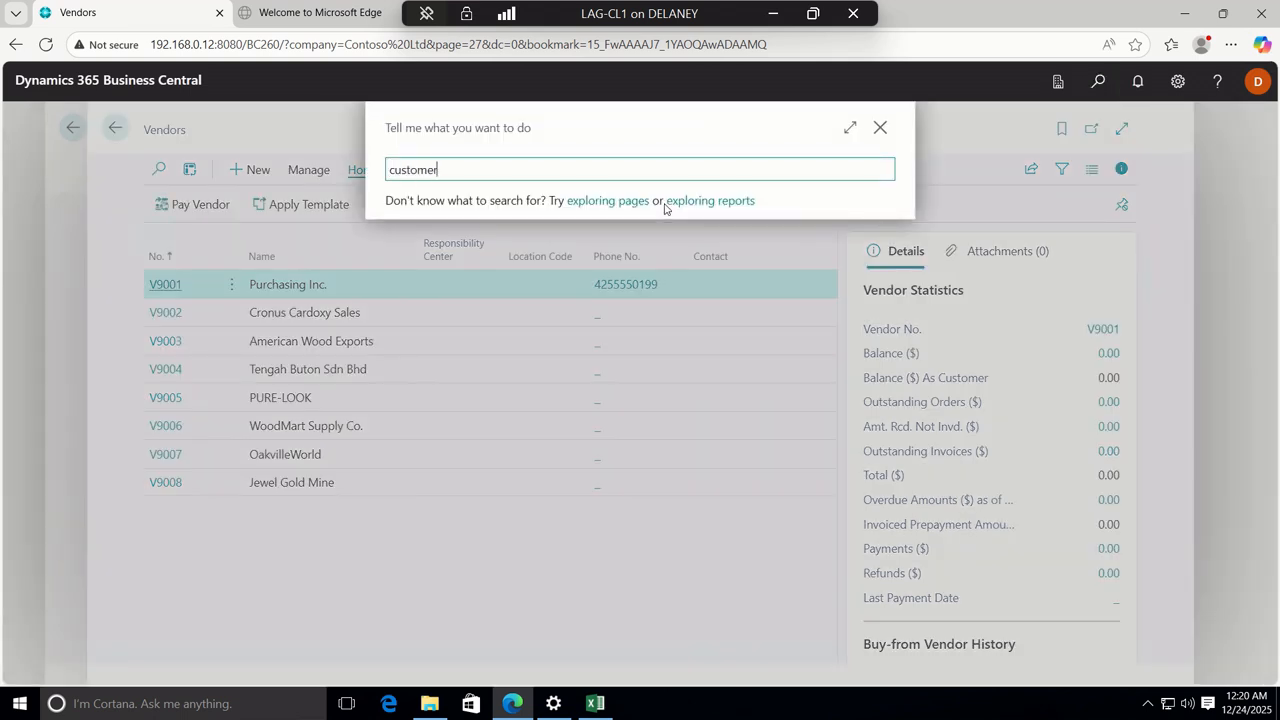
left_click(444, 377)
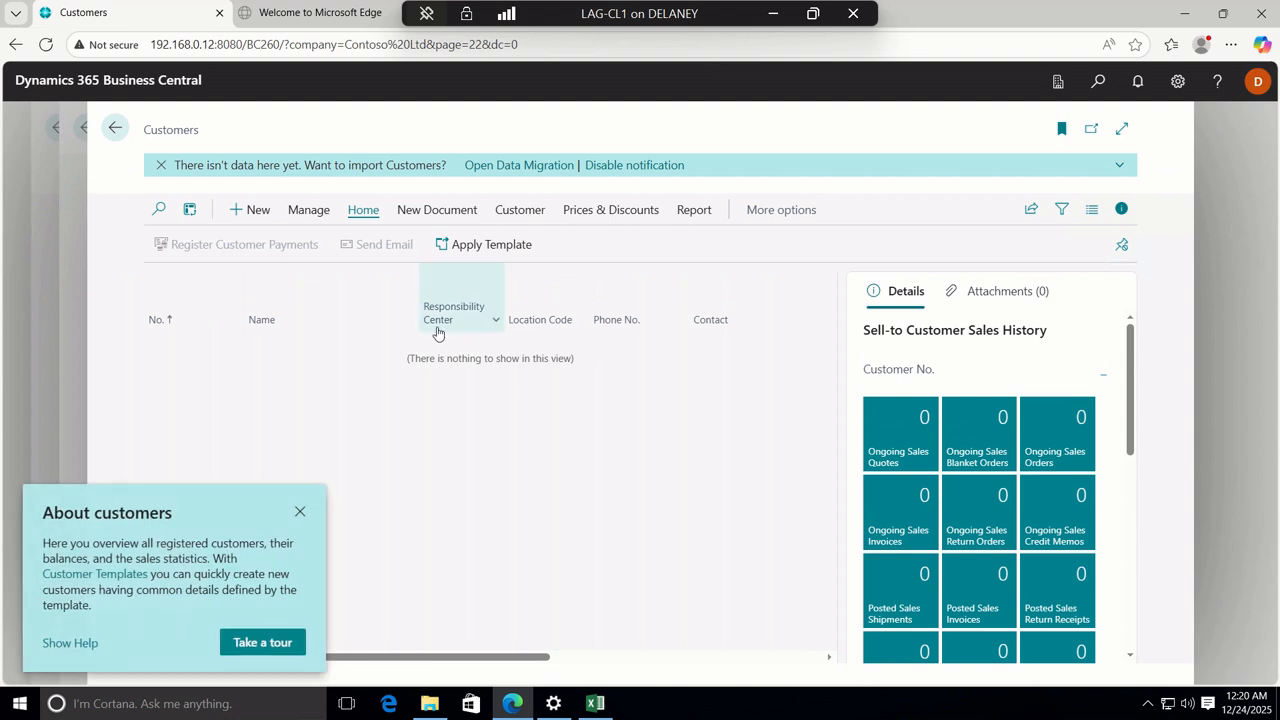
left_click(300, 512)
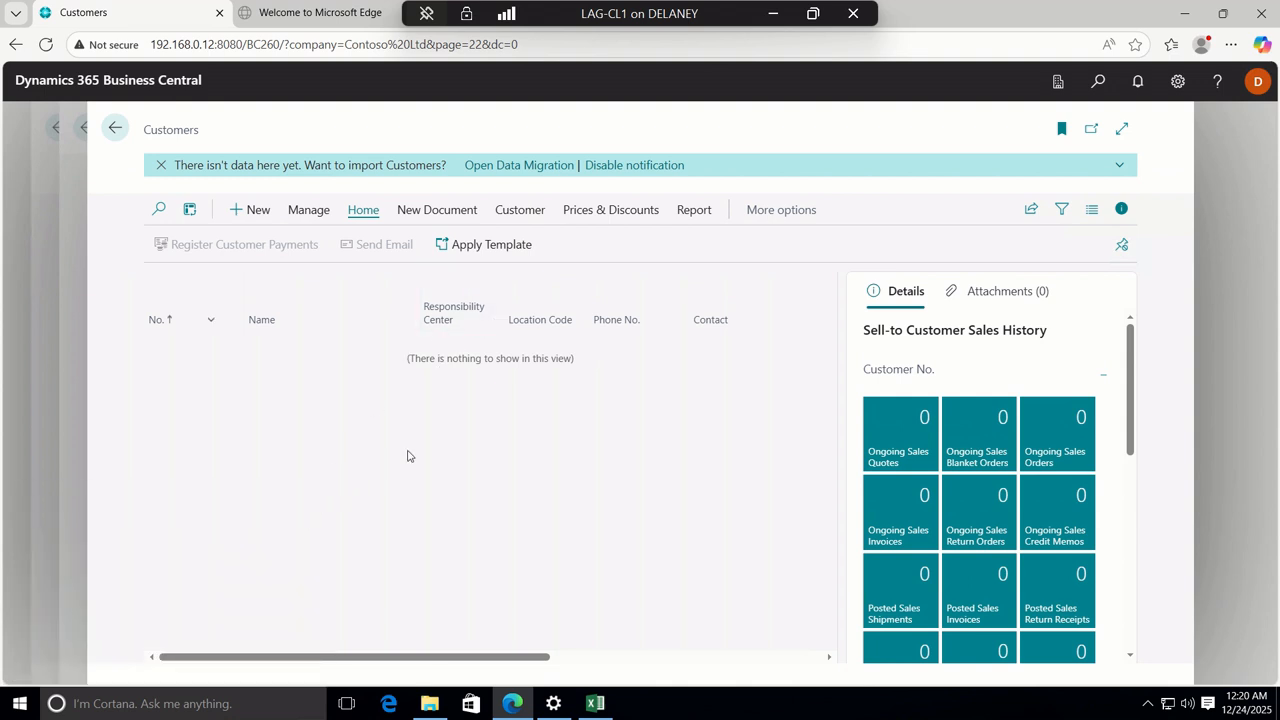
left_click(115, 127)
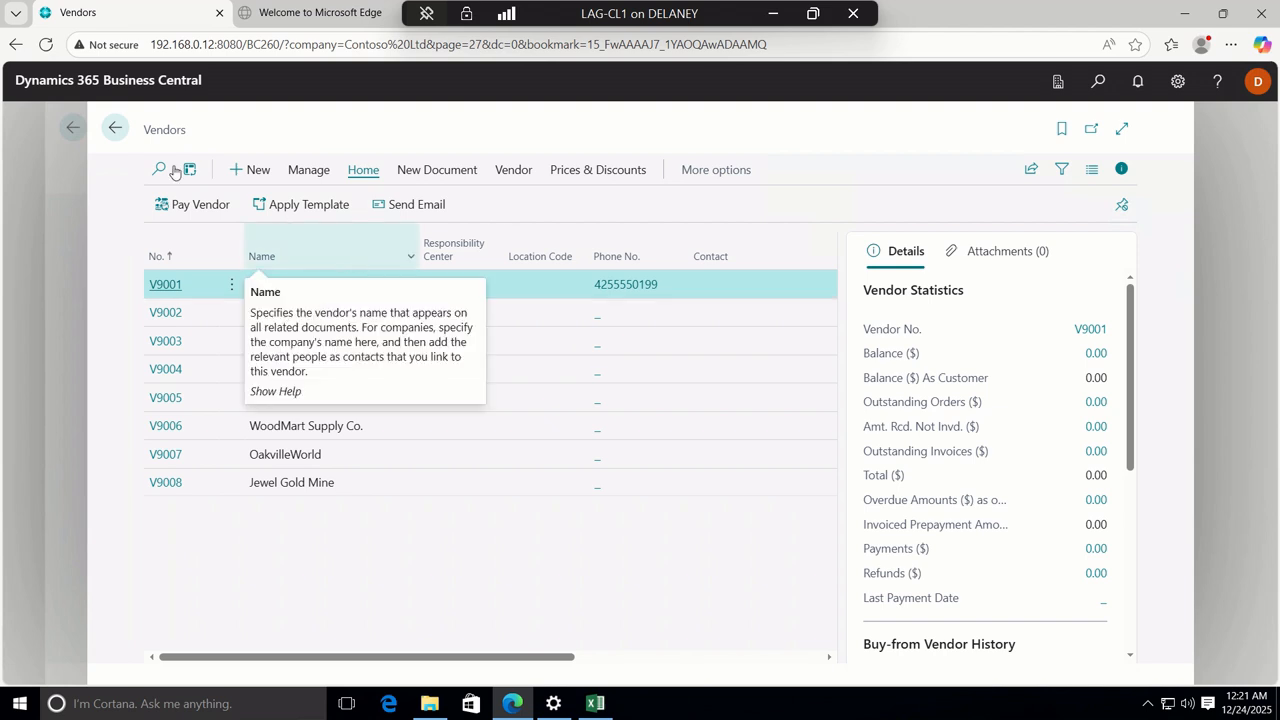
left_click(115, 128)
left_click(115, 128)
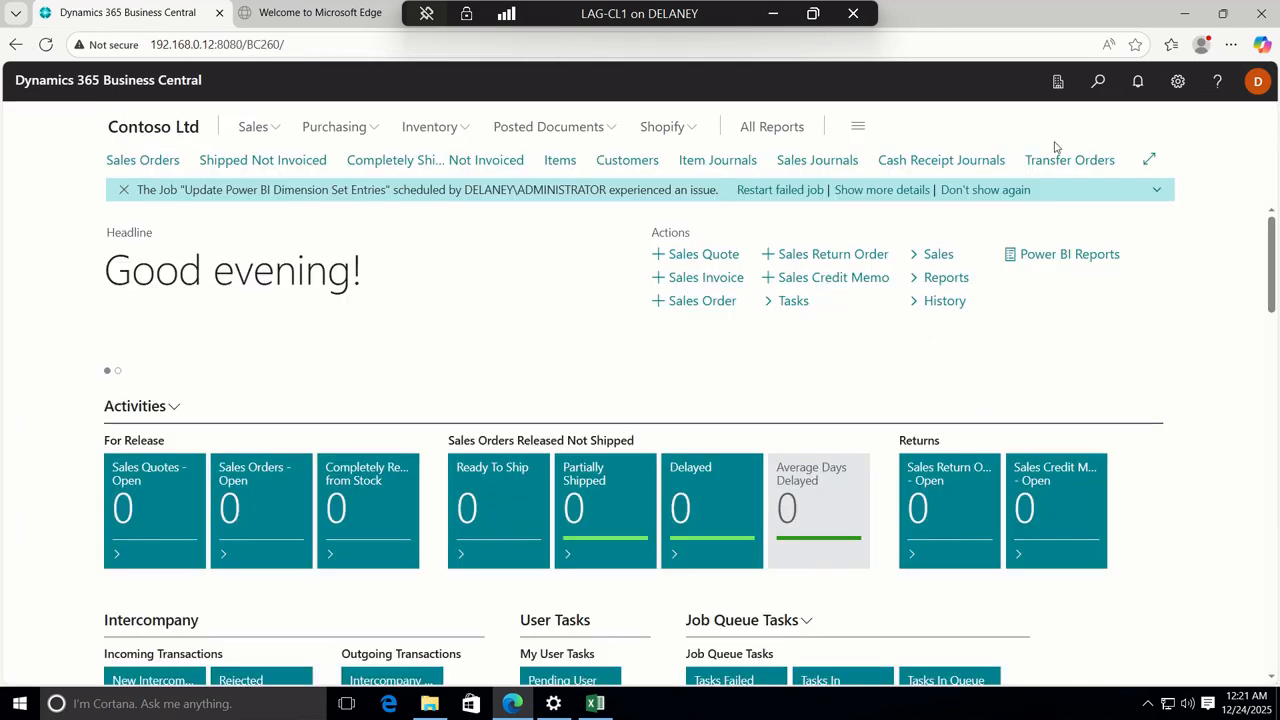
Search for and open the Assisted Setup page, briefly switching to Excel to check the workbook's Vendor sheet.
left_click(1099, 82)
type("assited")
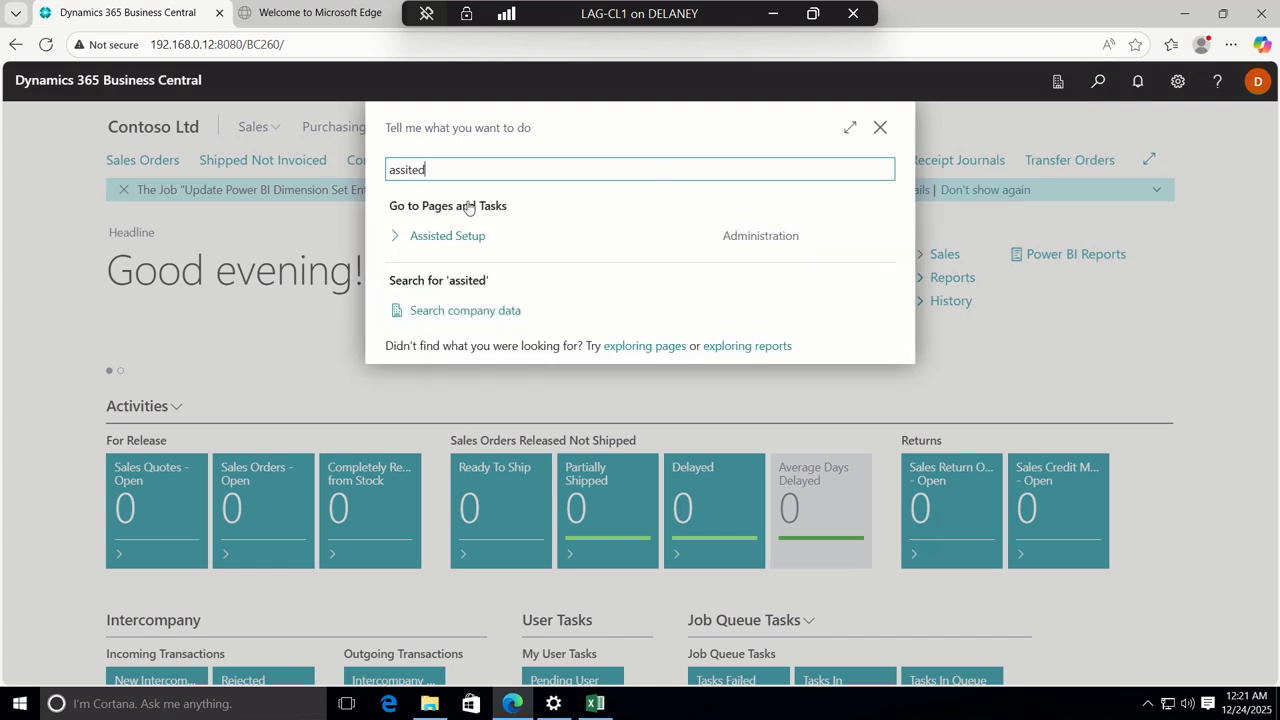
left_click(441, 234)
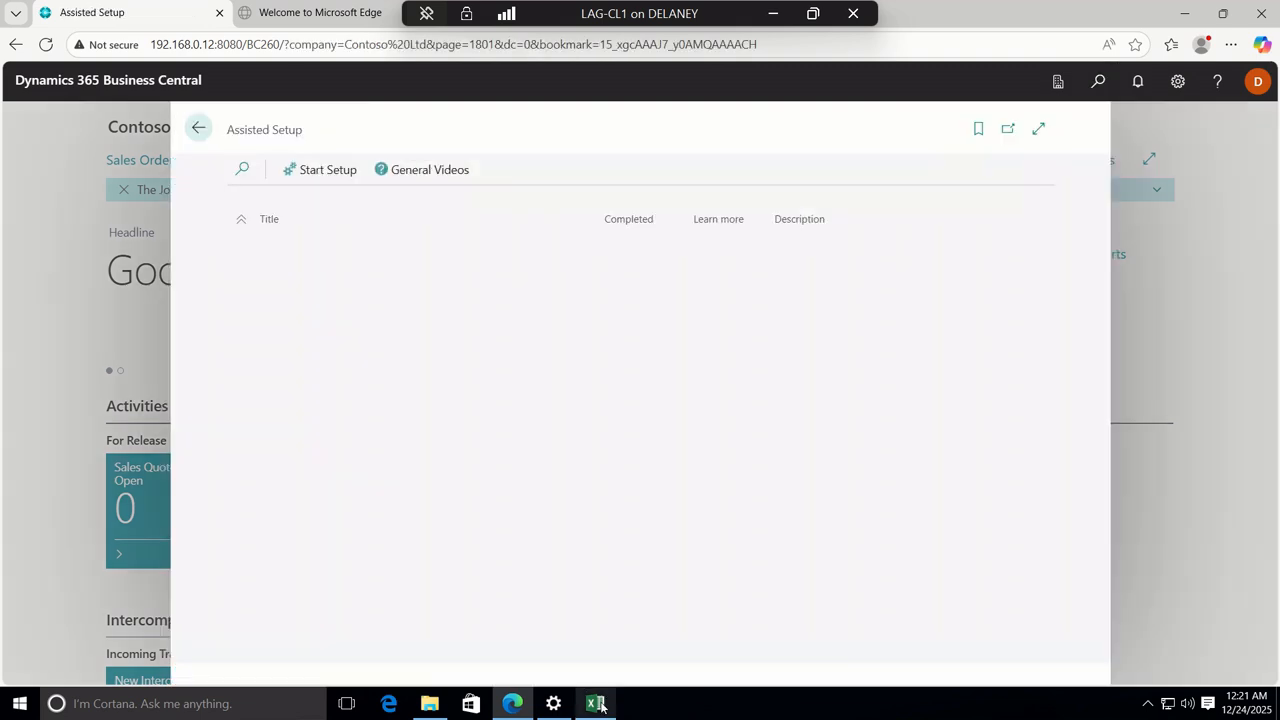
left_click(597, 704)
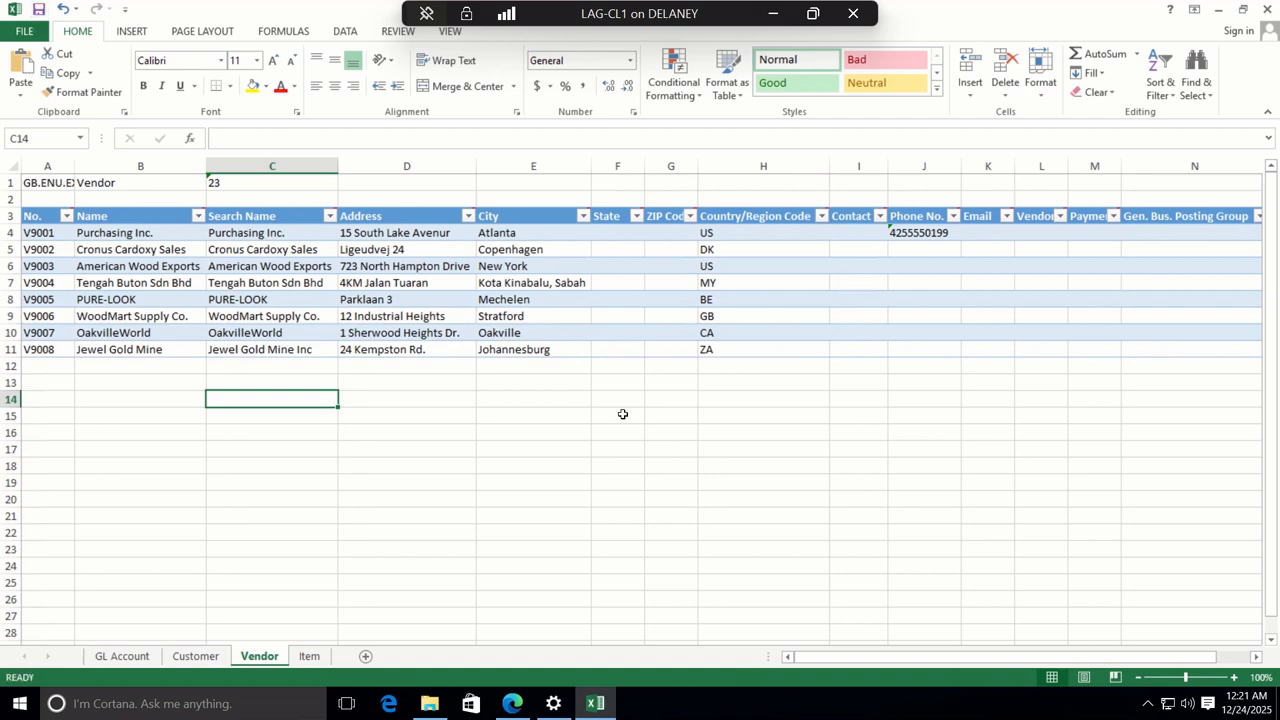
left_click(512, 704)
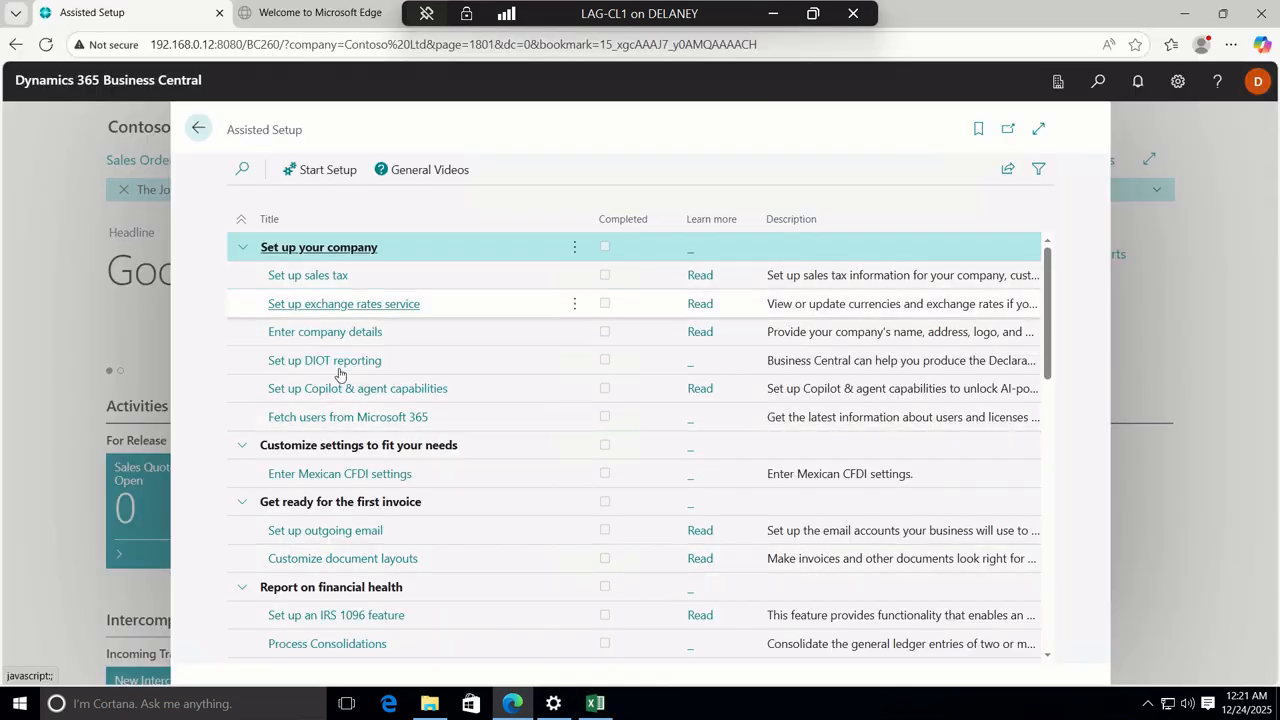
Start the Migrate business data guide and advance to the instructions for importing from Excel.
scroll(369, 560, "down", 3)
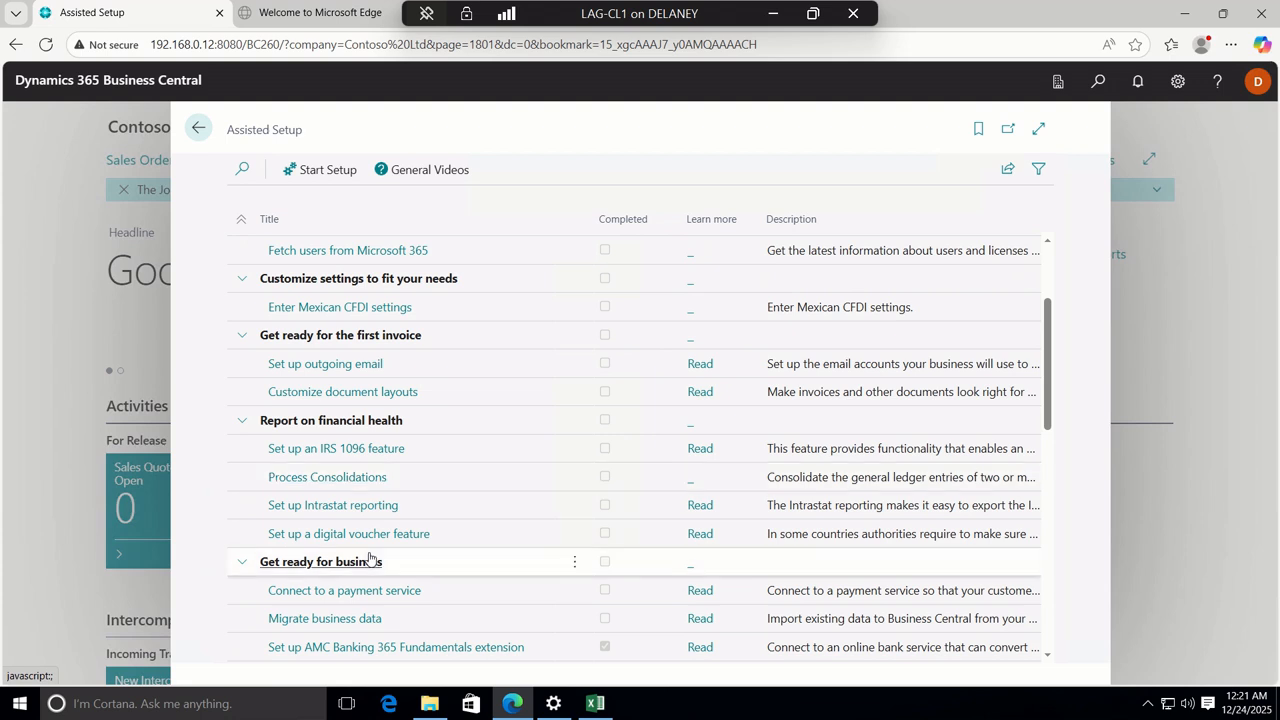
scroll(372, 550, "down", 2)
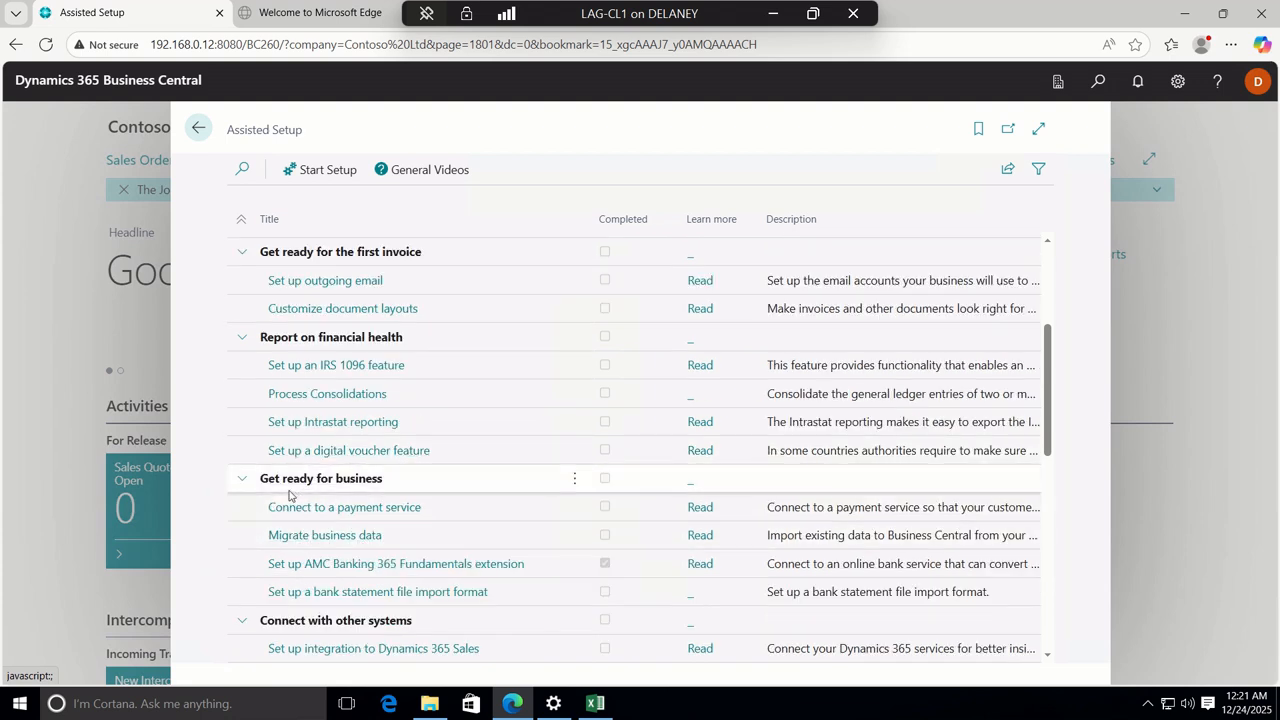
left_click(349, 535)
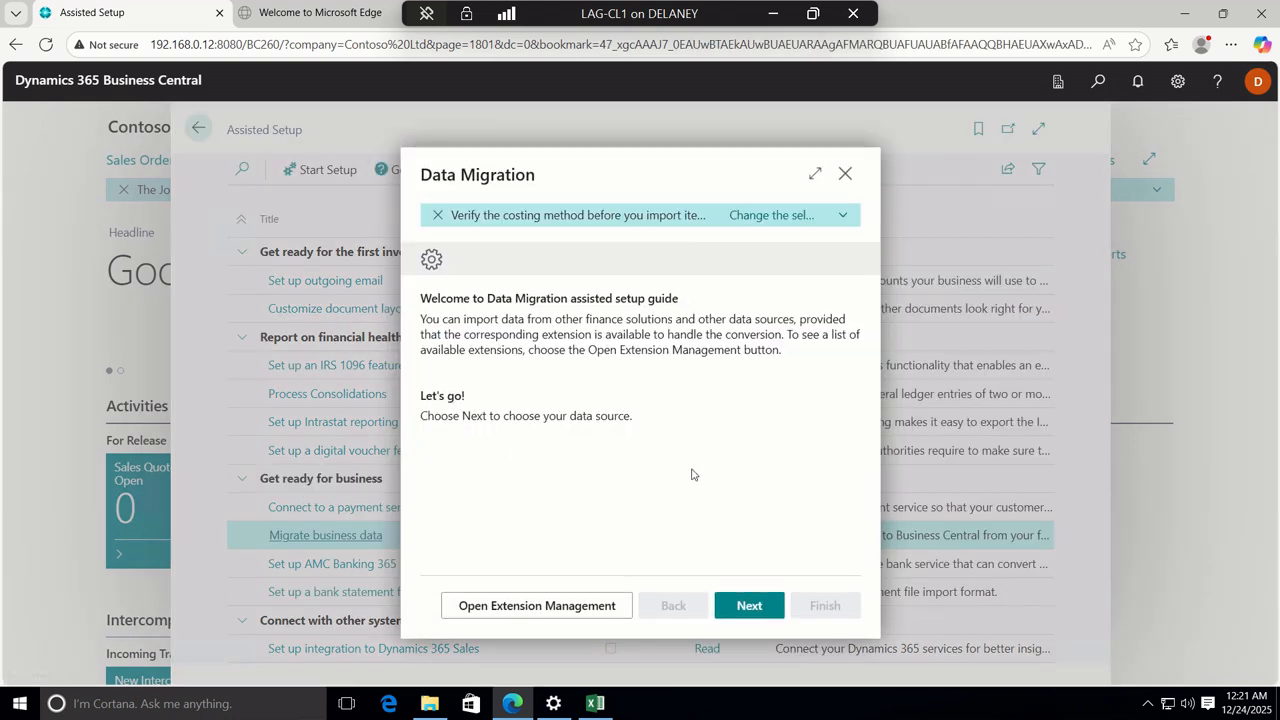
left_click(750, 606)
left_click(759, 608)
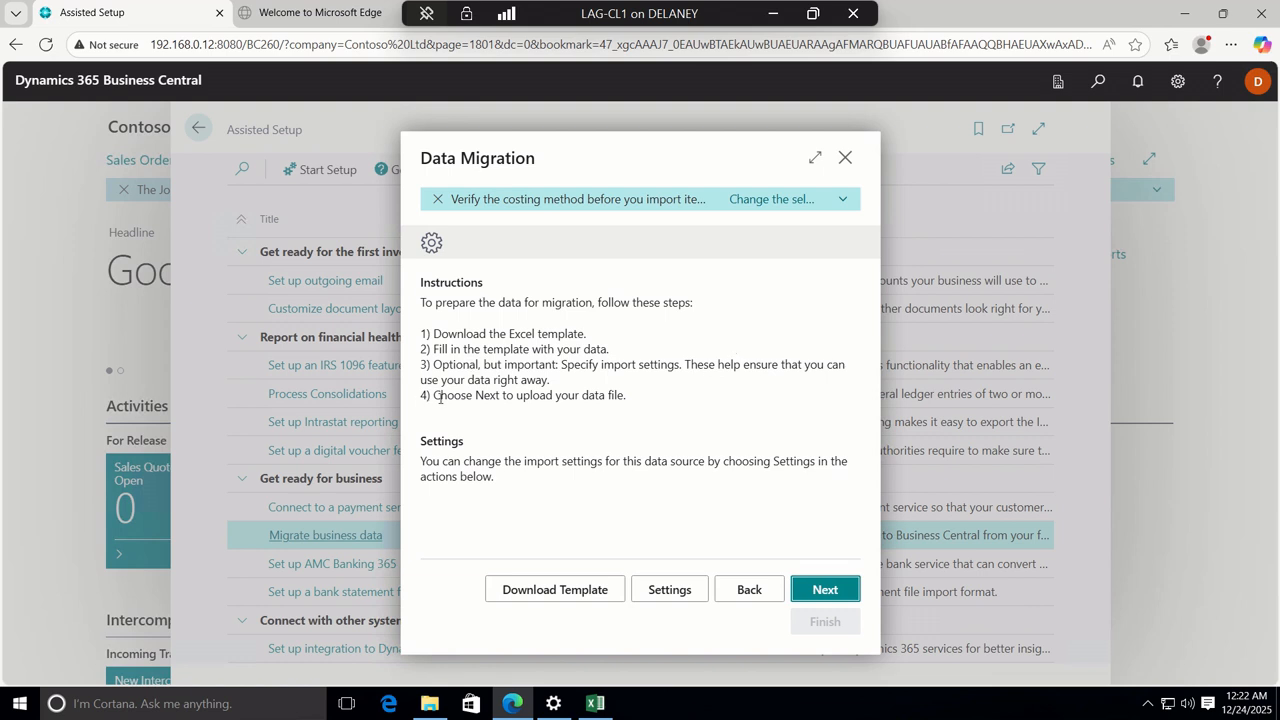
Upload the MyDataImport workbook without specifying import settings and migrate the selected Customer, Vendor and Item tables.
left_click(818, 590)
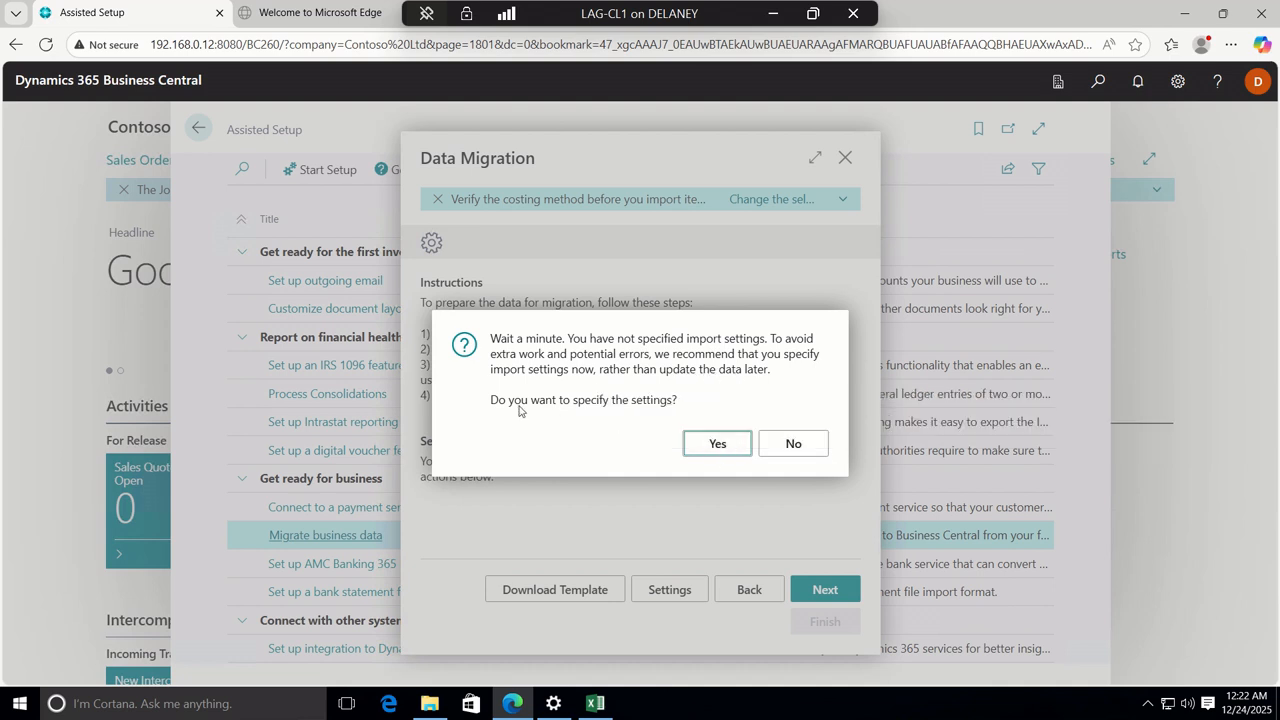
left_click(778, 438)
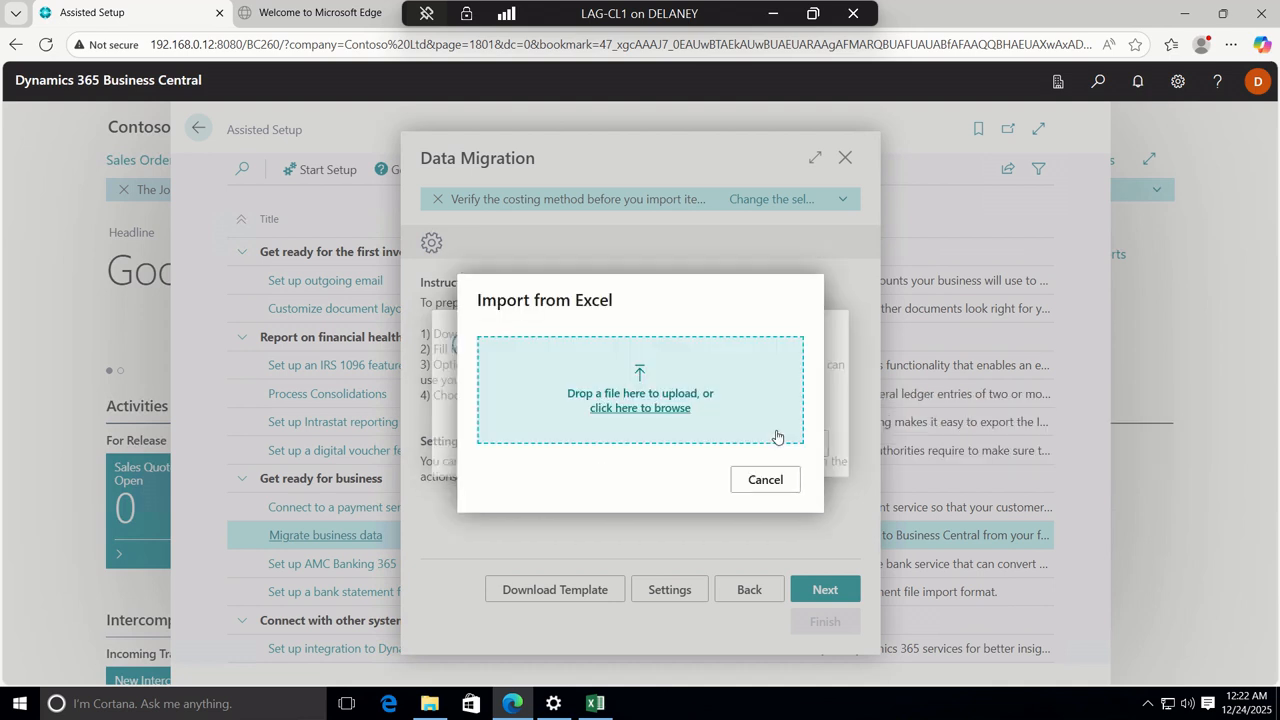
left_click(625, 410)
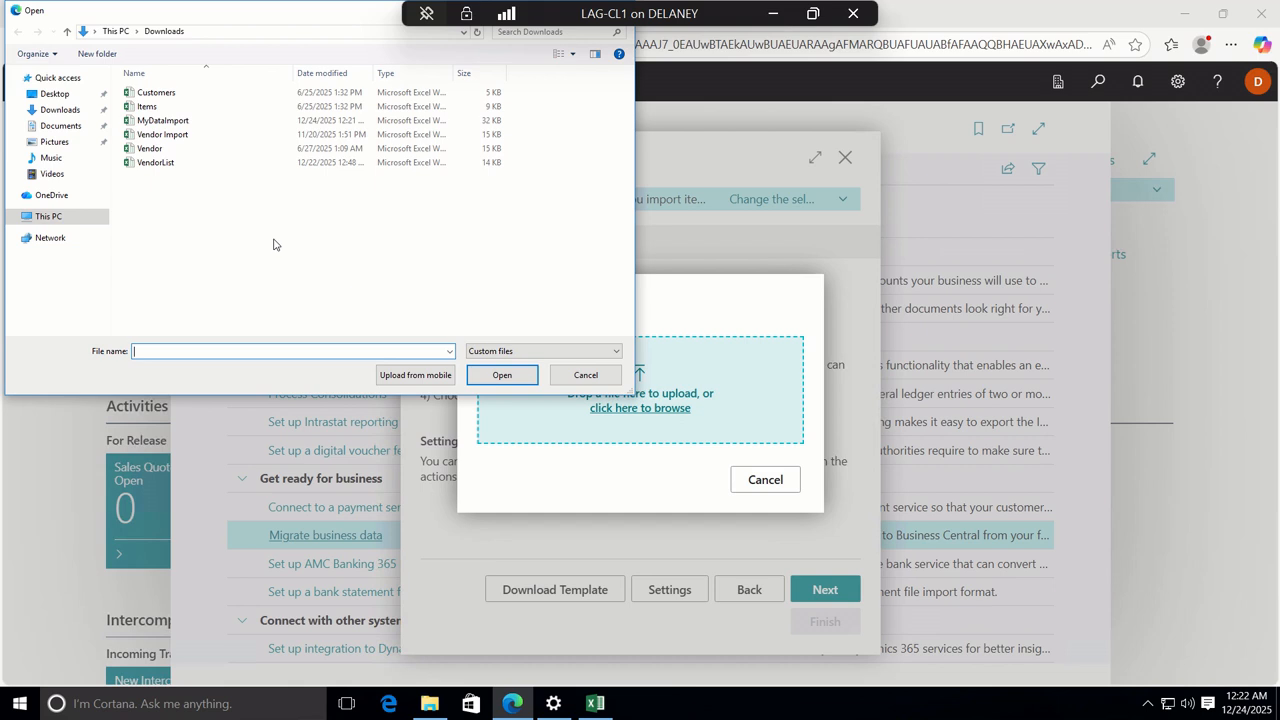
left_click(184, 122)
double_click(186, 121)
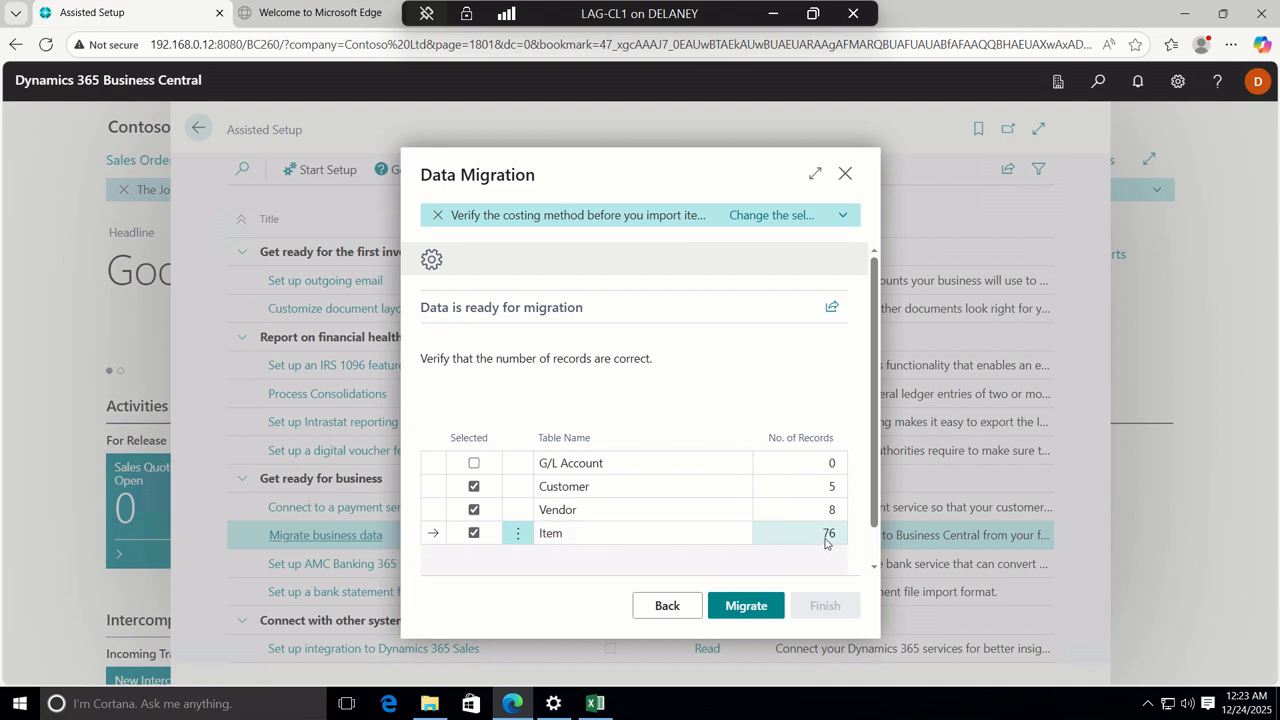
left_click(735, 612)
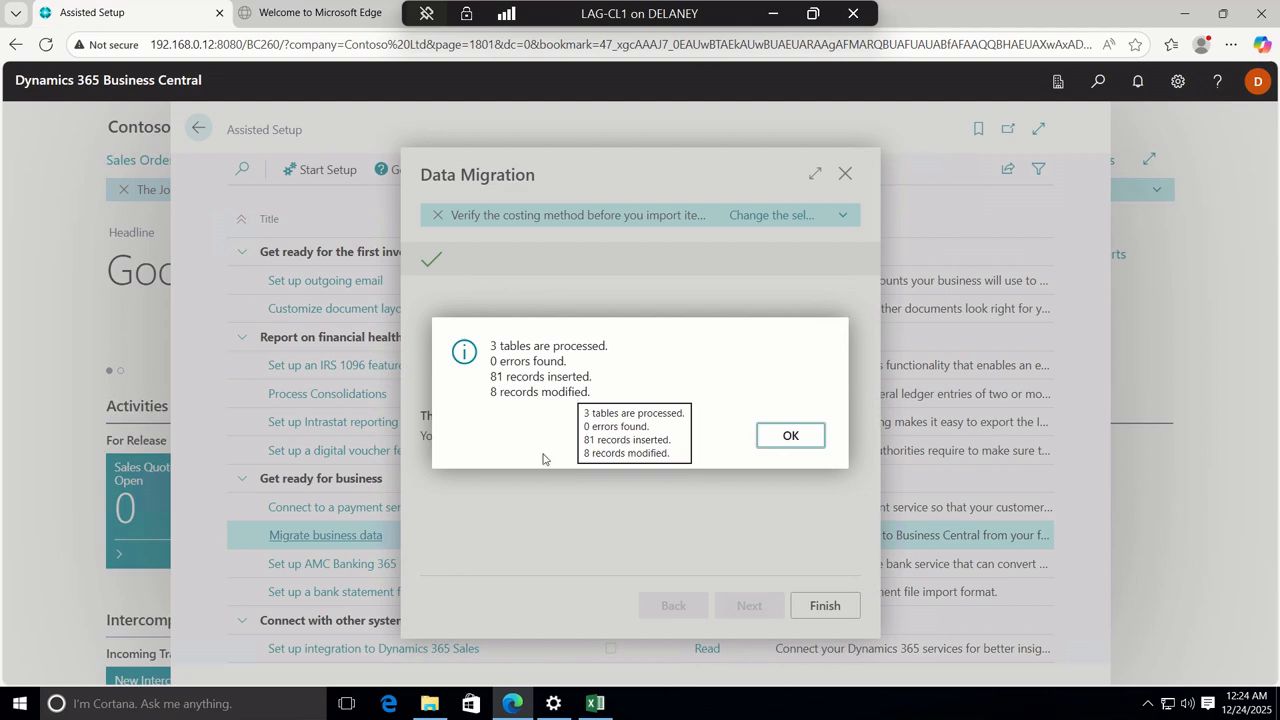
Switch to Excel and go through the vendor records V9001 to V9008 in the Vendor sheet.
left_click(593, 698)
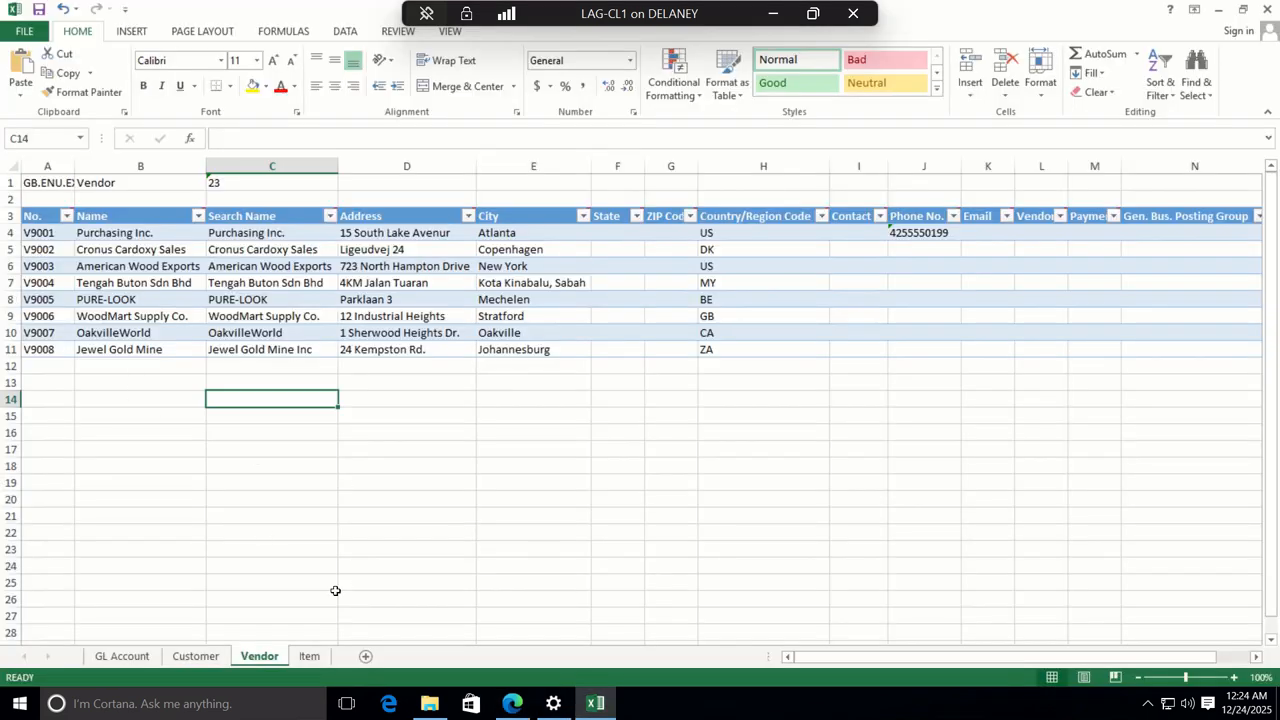
left_click(37, 233)
left_click(38, 250)
left_click(38, 267)
left_click(38, 284)
left_click(37, 300)
left_click(30, 316)
left_click(37, 333)
left_click(38, 351)
mouse_move(36, 221)
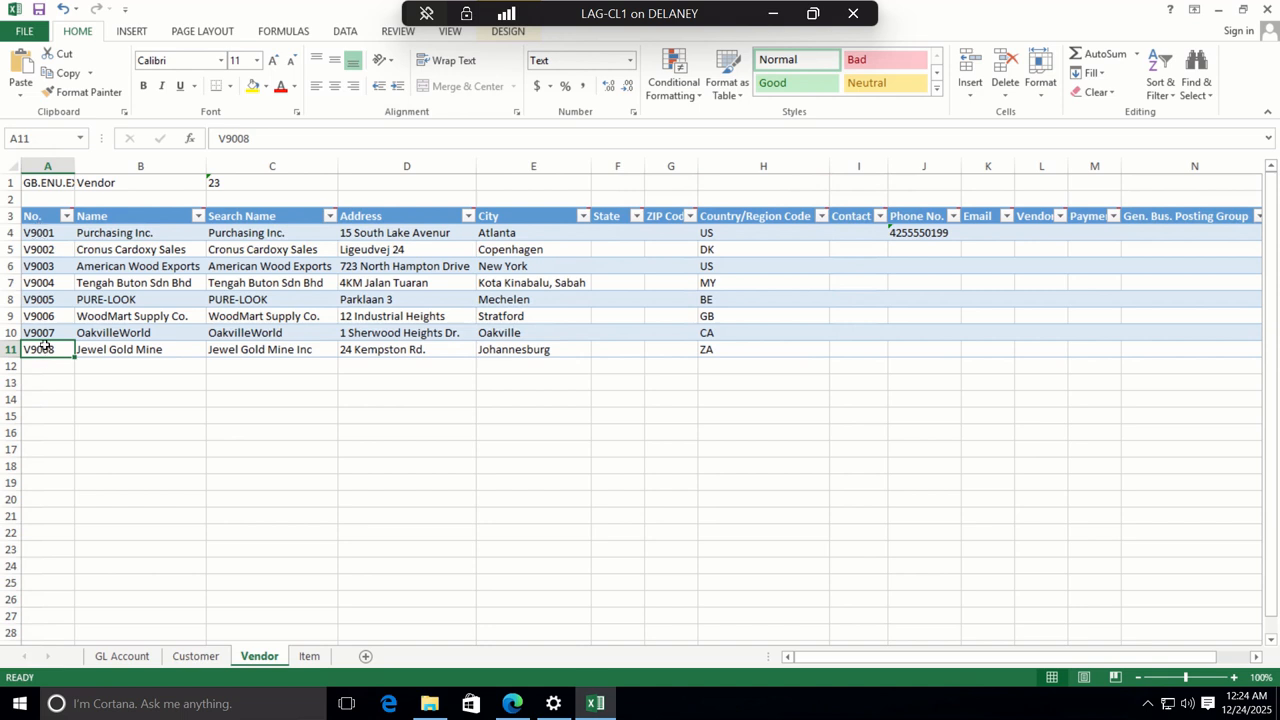
Switch back to Business Central, acknowledge the migration result, finish the Data Migration guide and leave Assisted Setup.
left_click(512, 703)
left_click(792, 435)
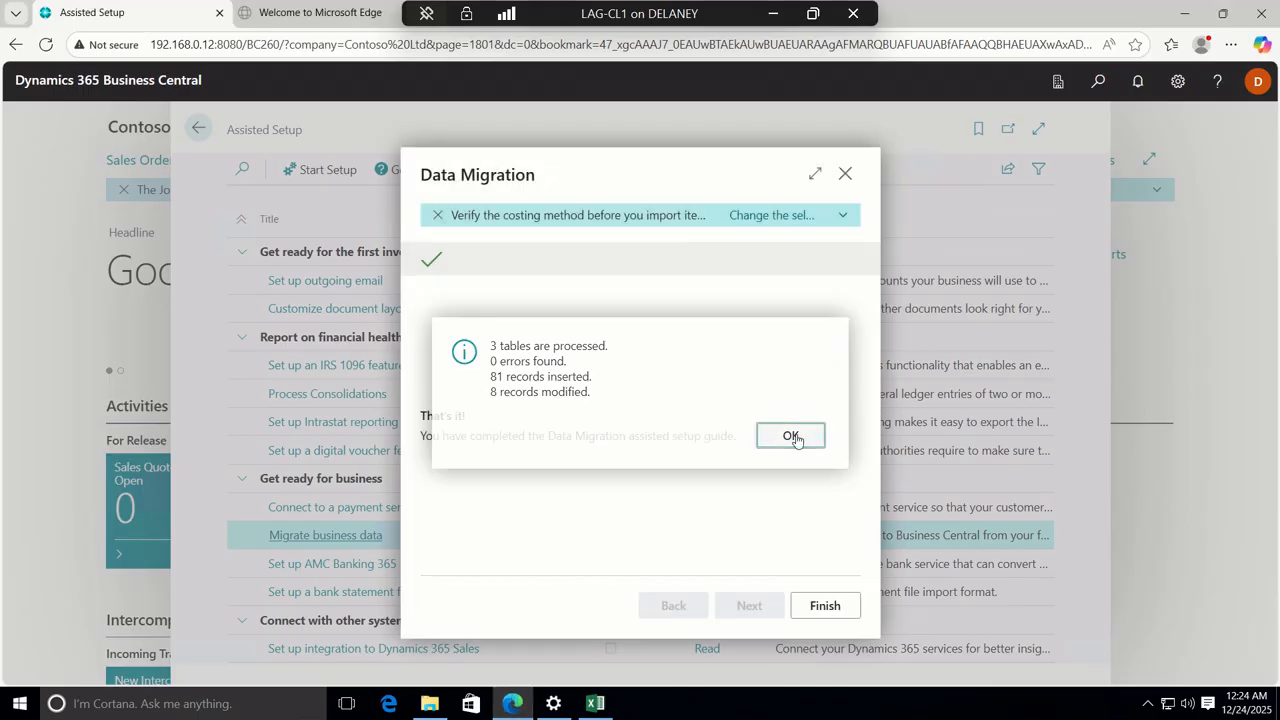
left_click(823, 606)
left_click(198, 128)
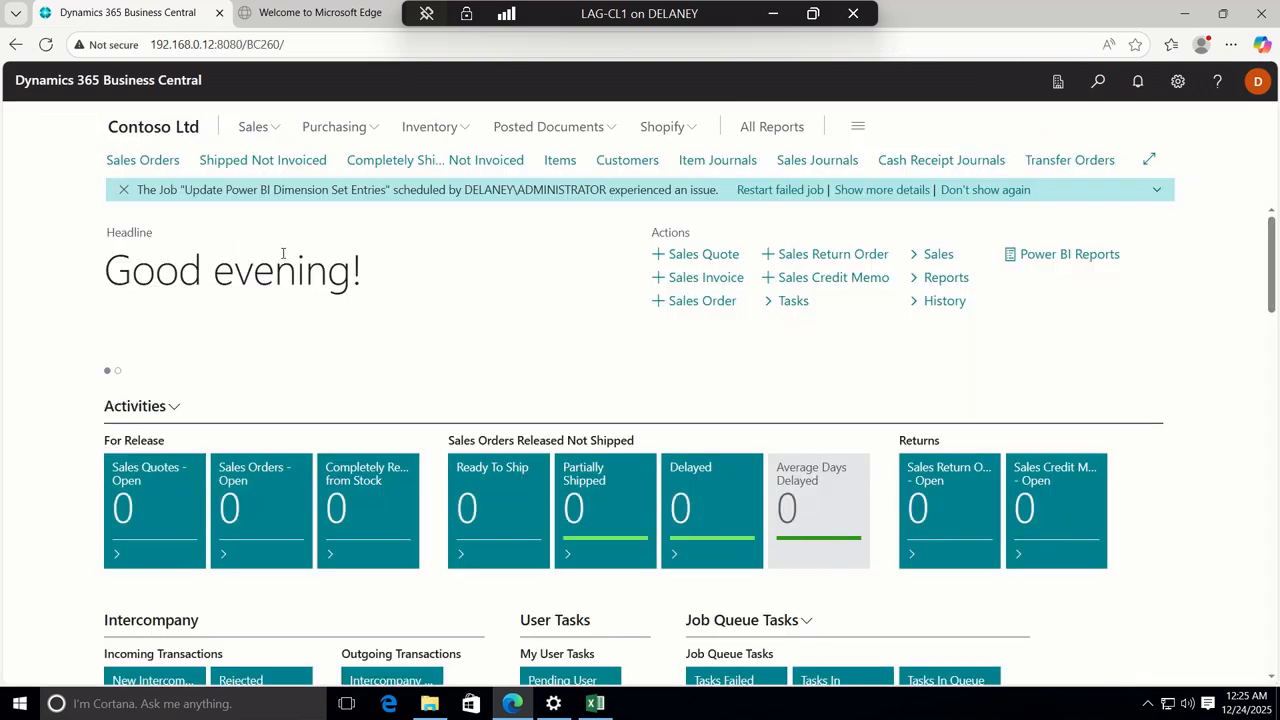
Search for and open the Items list and the Vendors list to check the migrated records.
left_click(1098, 81)
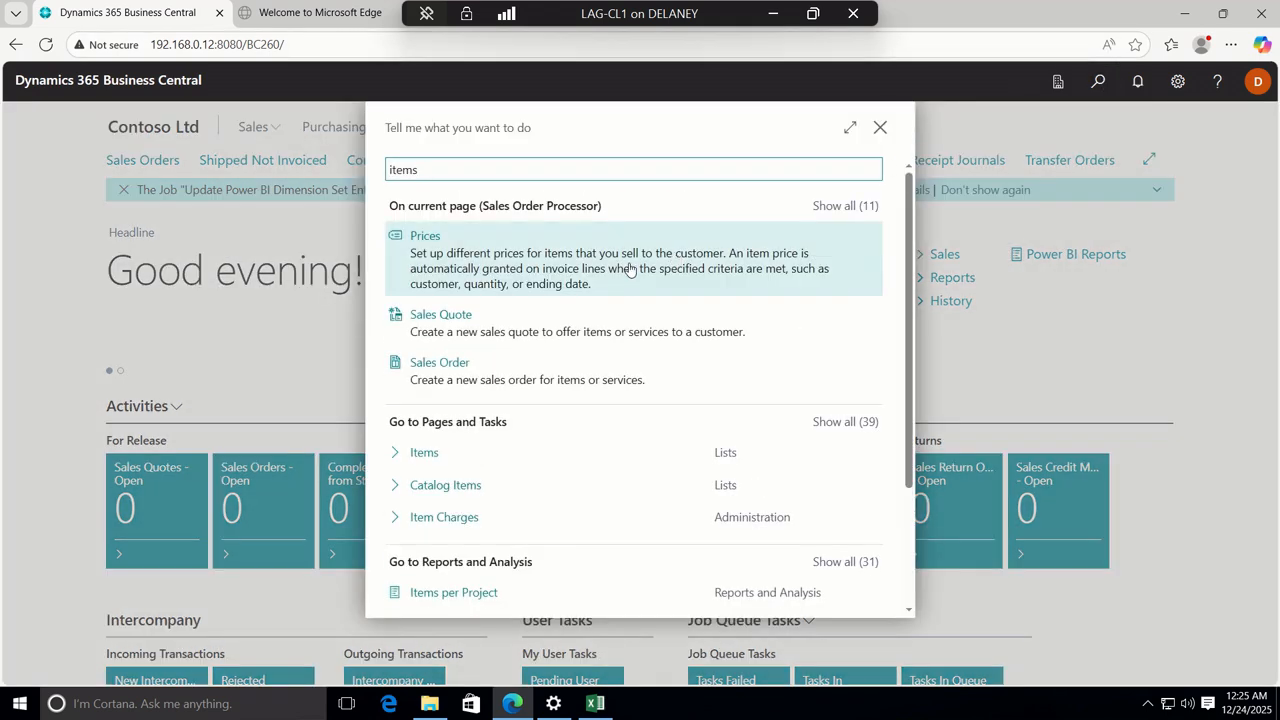
left_click(432, 423)
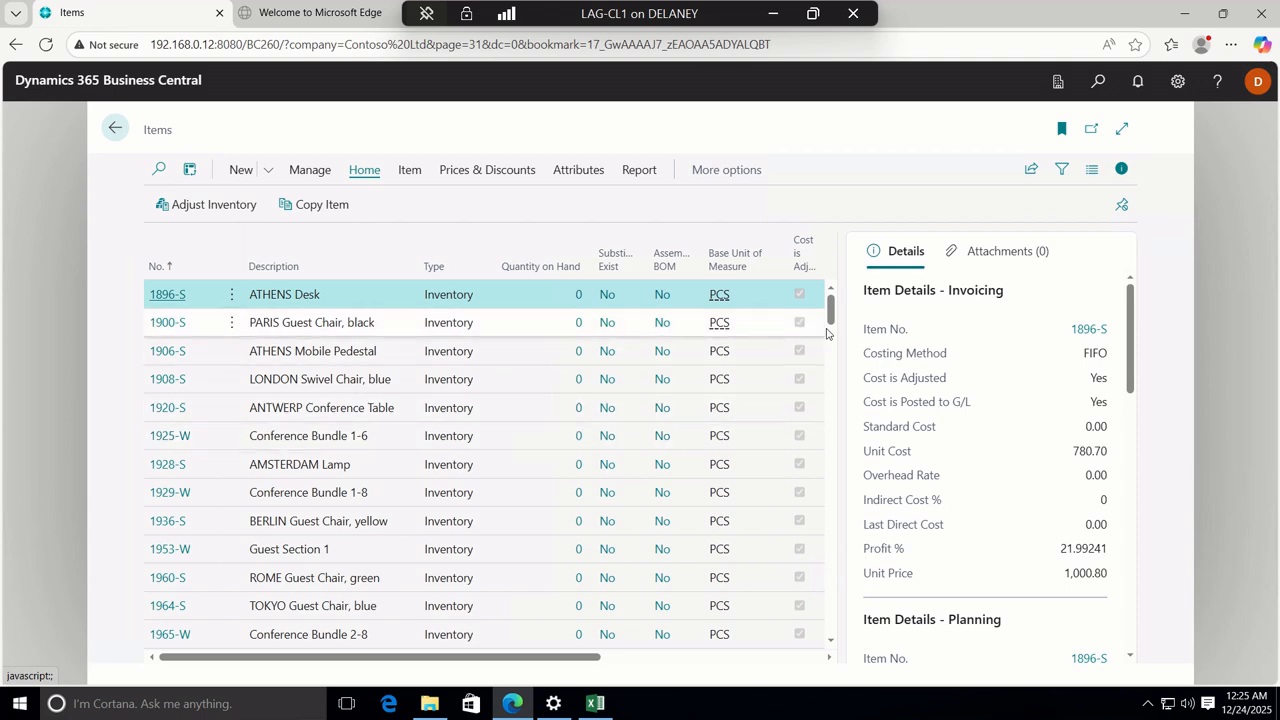
left_click_drag(831, 318, 827, 554)
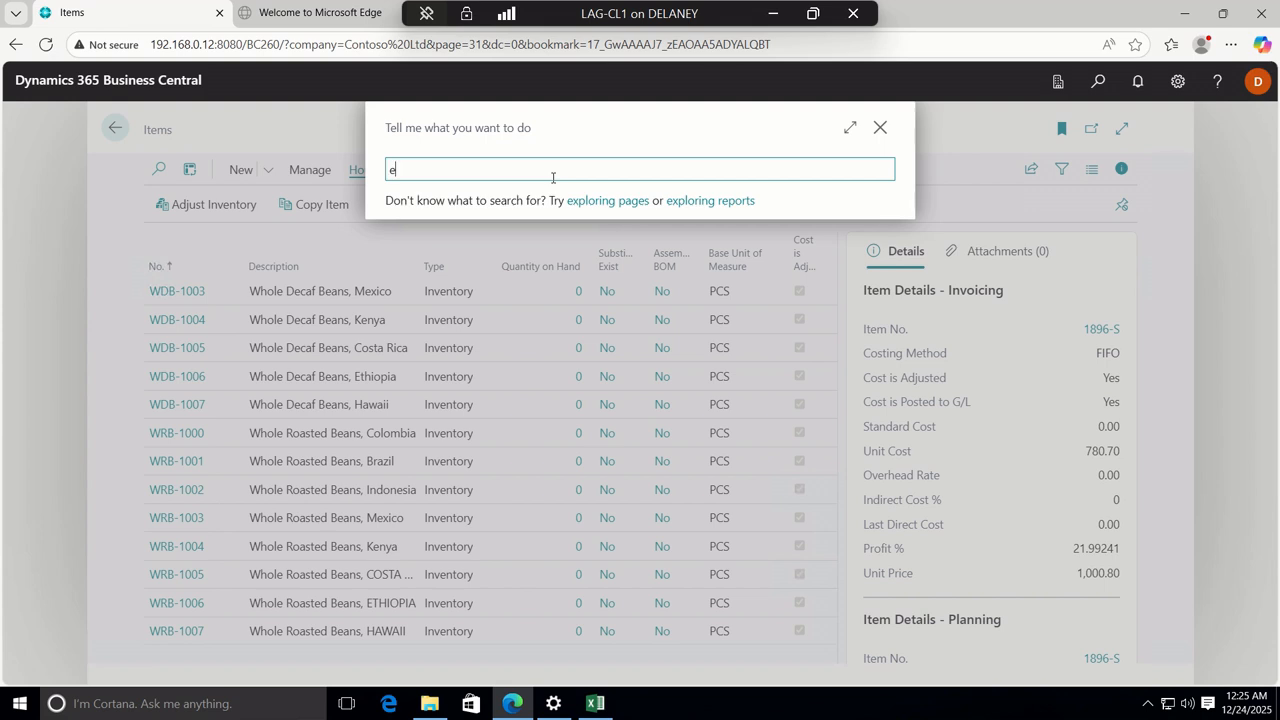
key("BackSpace")
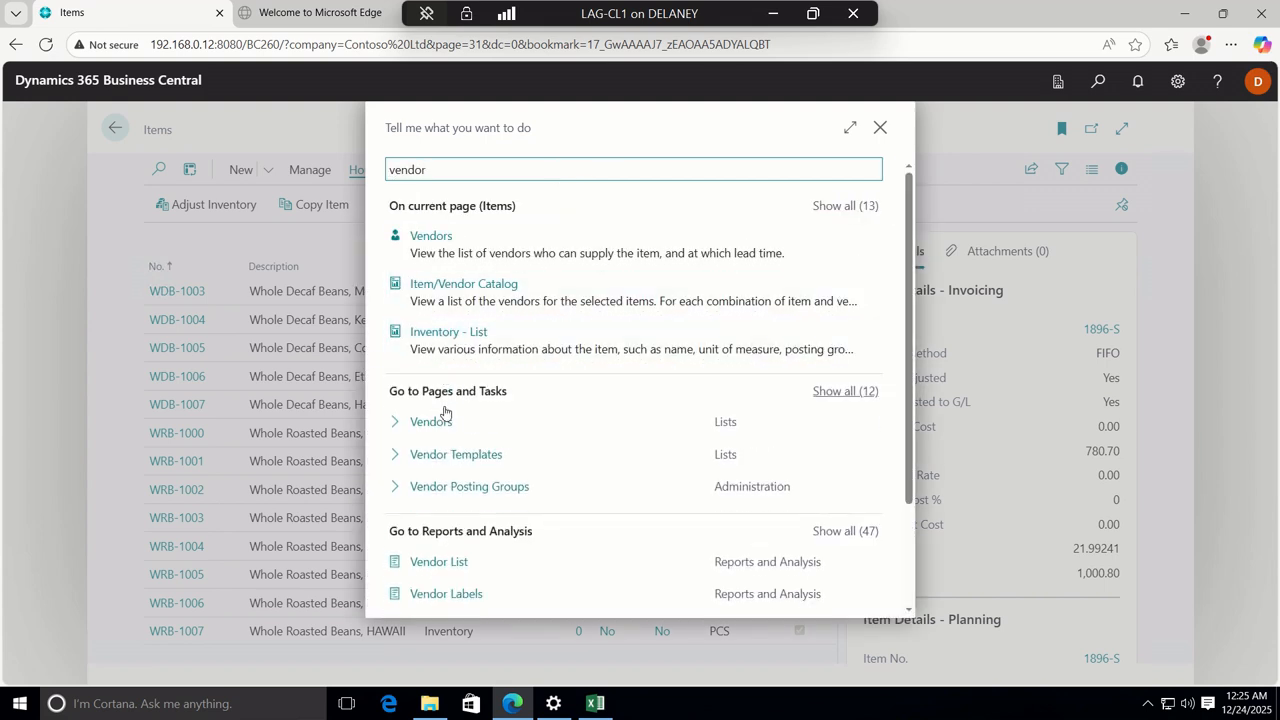
left_click(446, 425)
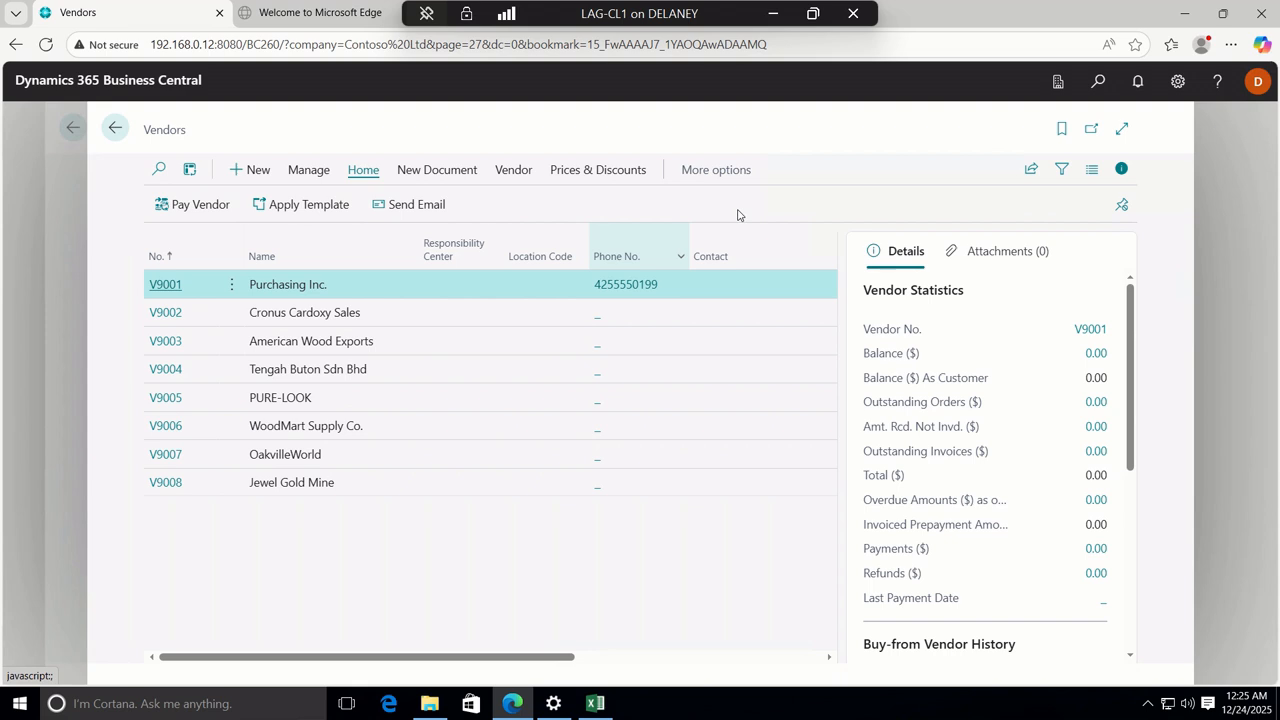
Search for and open the Customers list to check the migrated customers, and display it as Tall Tiles.
left_click(1098, 80)
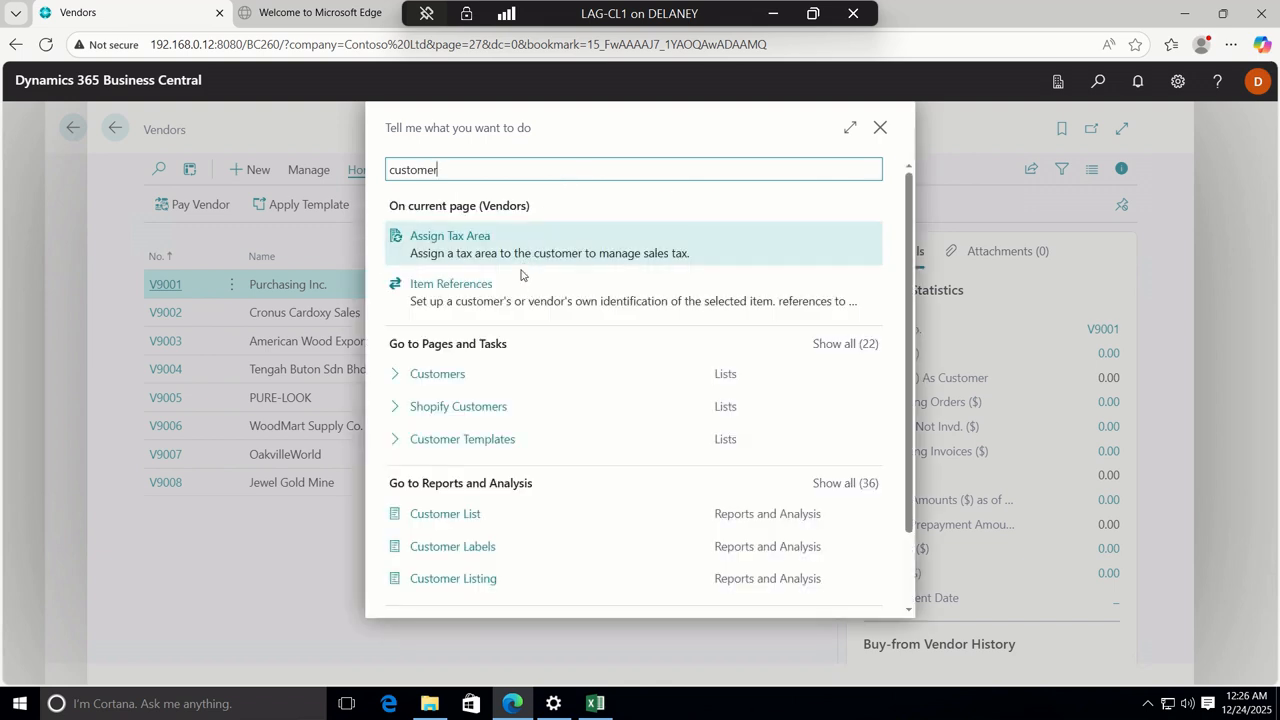
left_click(450, 381)
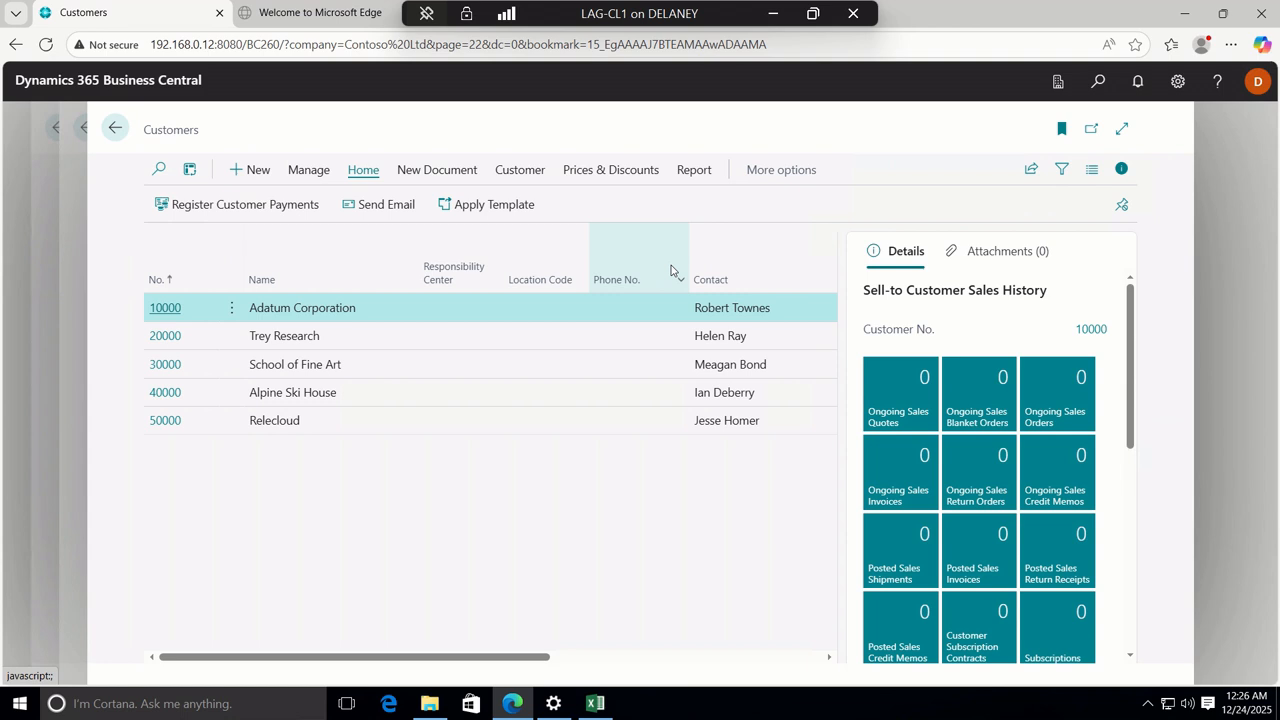
mouse_move(729, 270)
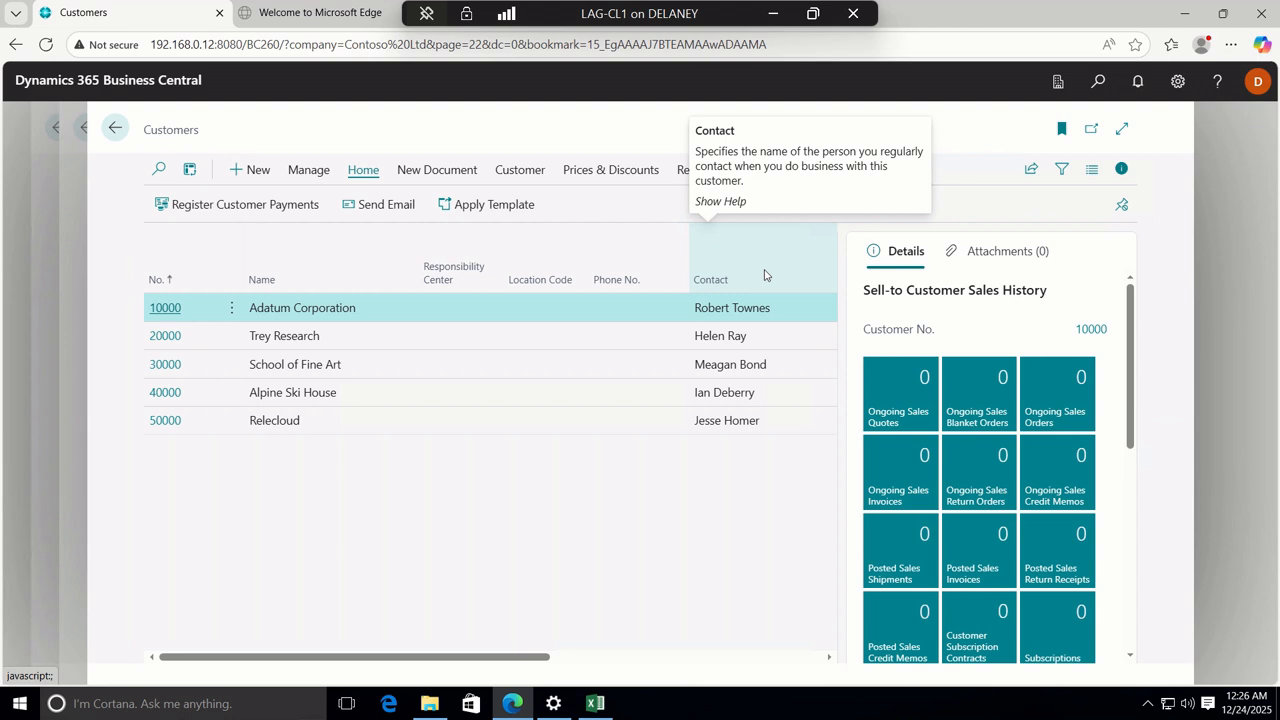
left_click(1090, 175)
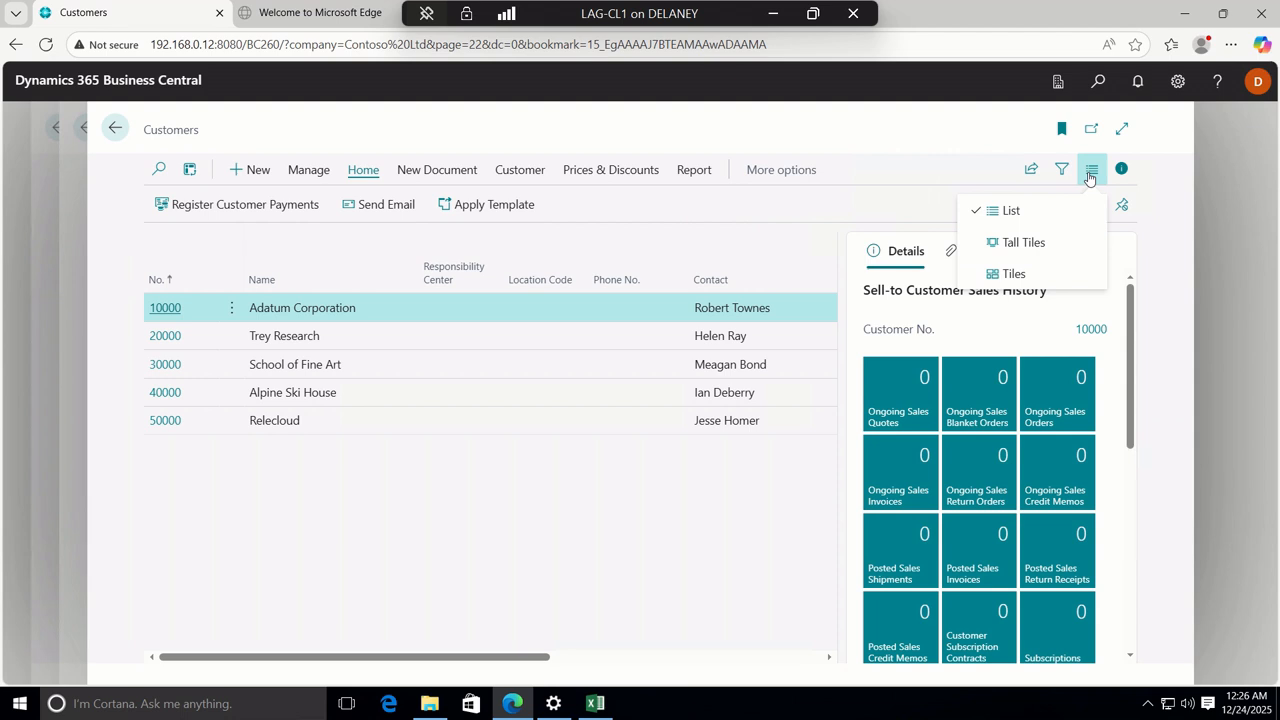
left_click(1018, 245)
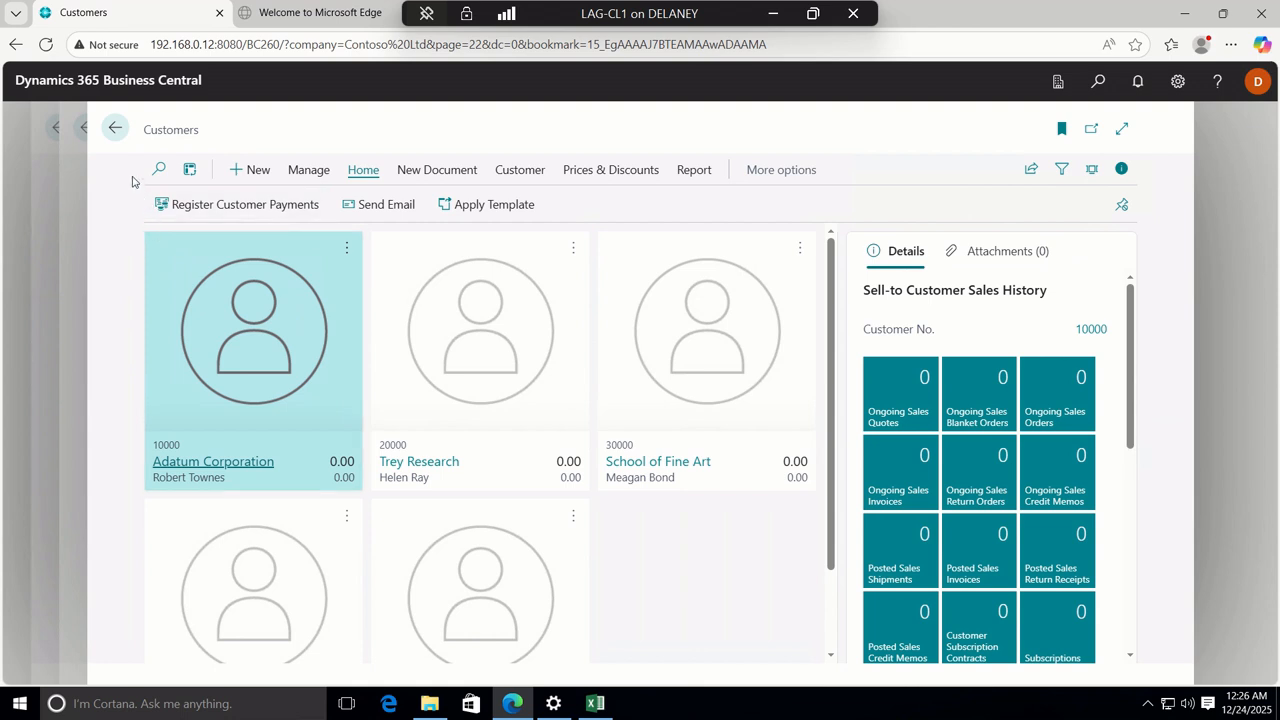
Return to the Vendors list, display it as Tall Tiles and look through vendors V9001 to V9008.
left_click(113, 130)
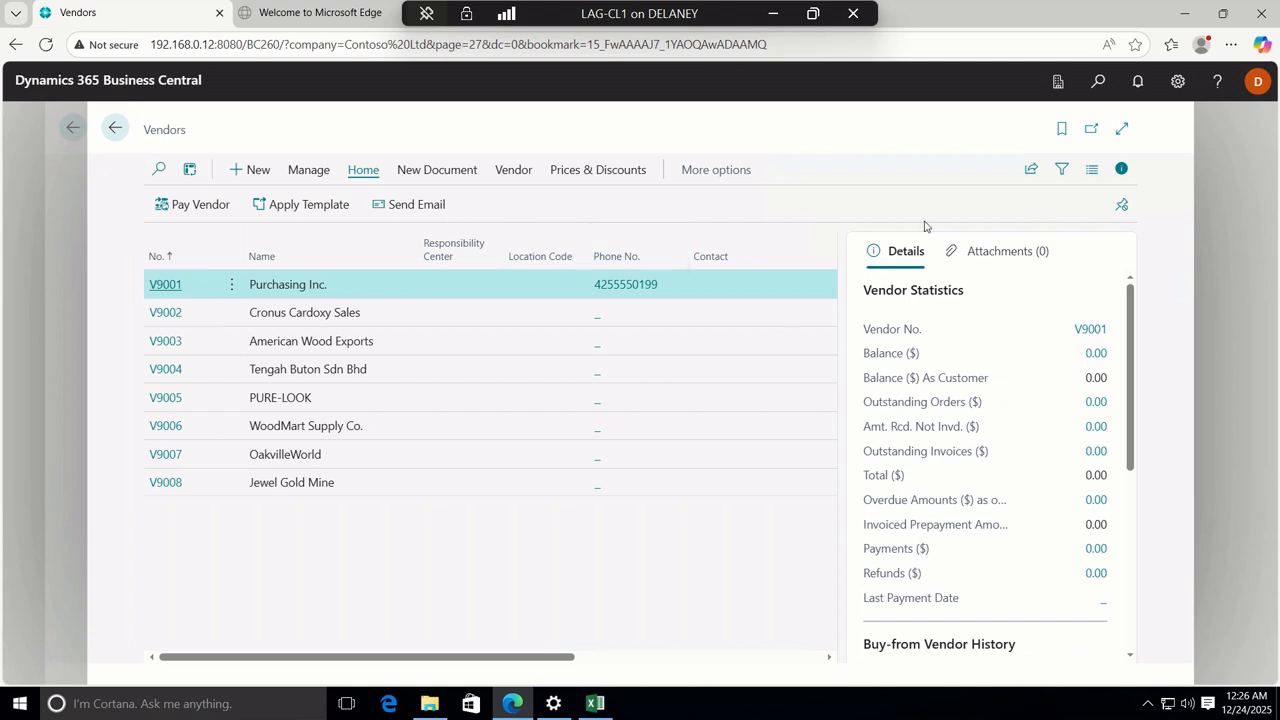
left_click(1091, 169)
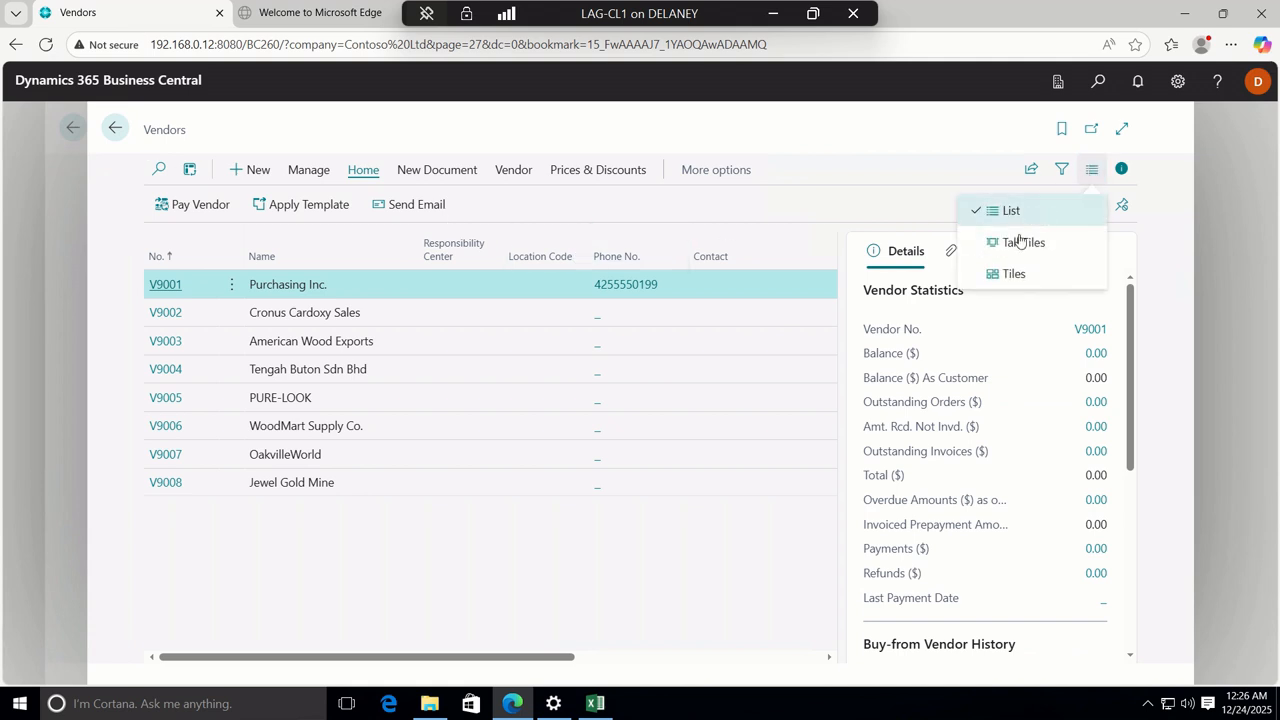
left_click(1020, 243)
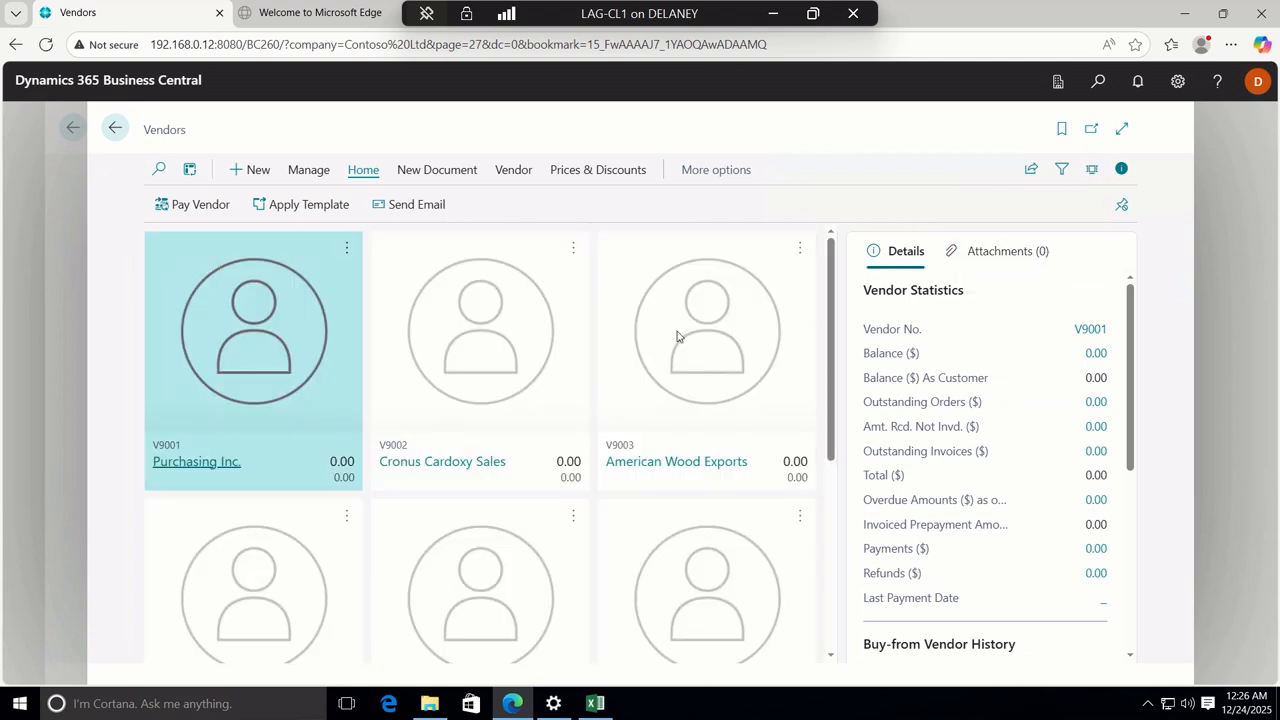
scroll(799, 432, "down", 2)
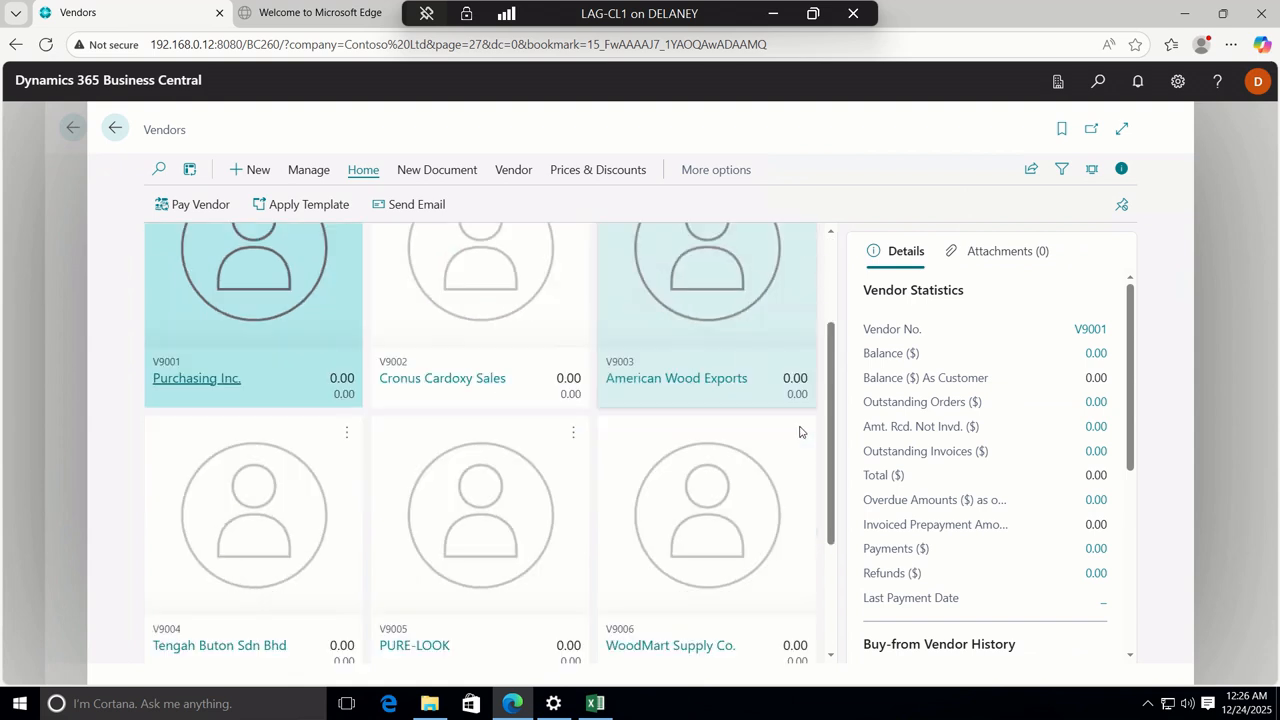
scroll(799, 432, "down", 2)
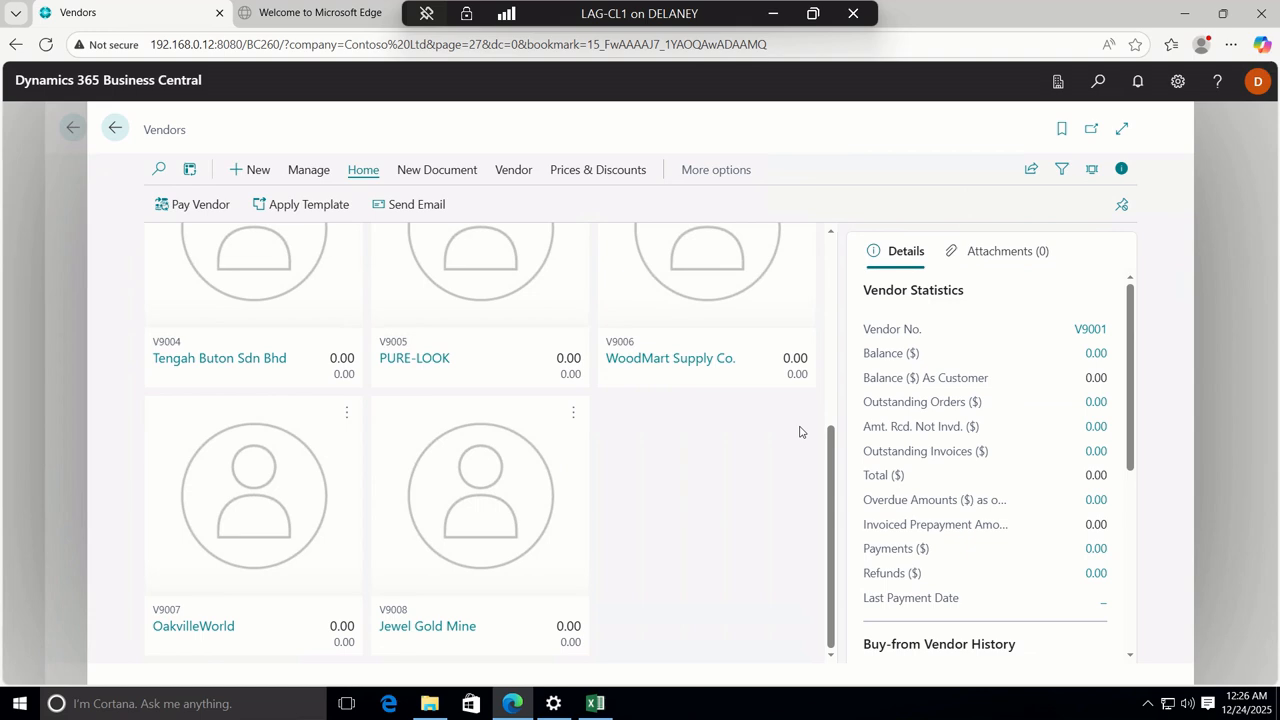
scroll(799, 432, "up", 4)
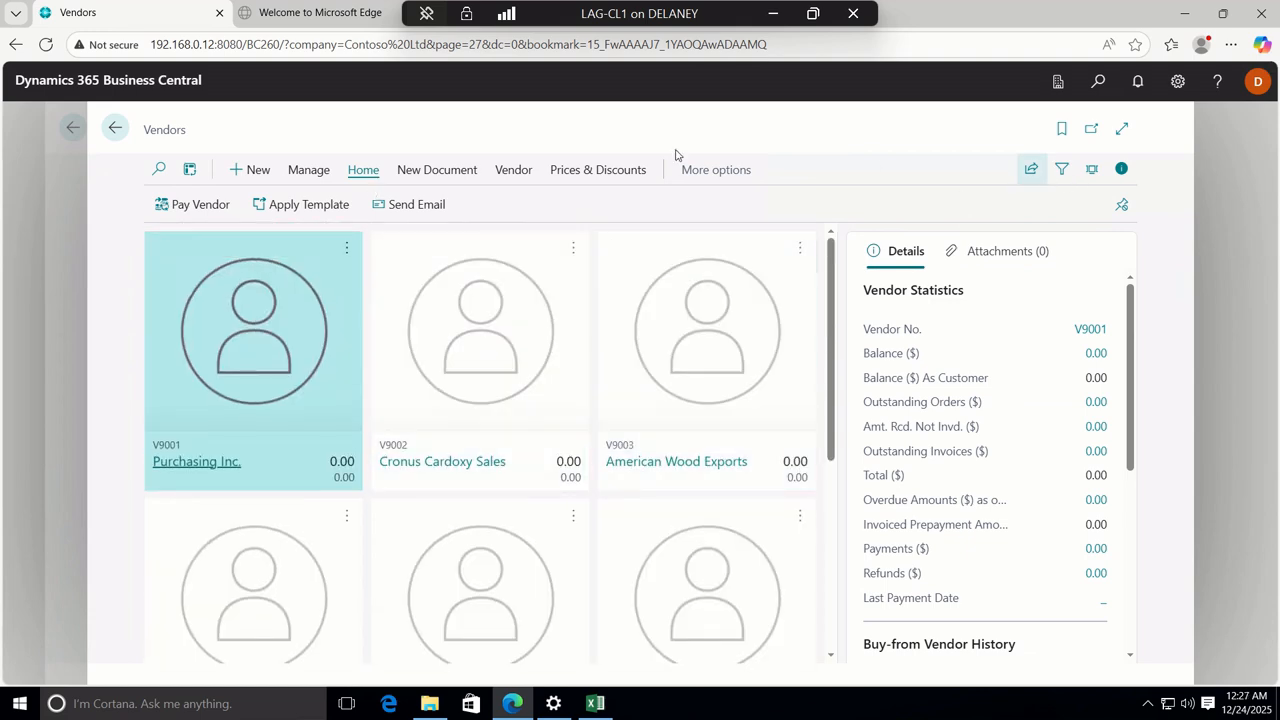
Go back to the Items list and examine the Quantity on Hand column for the migrated items.
left_click(114, 129)
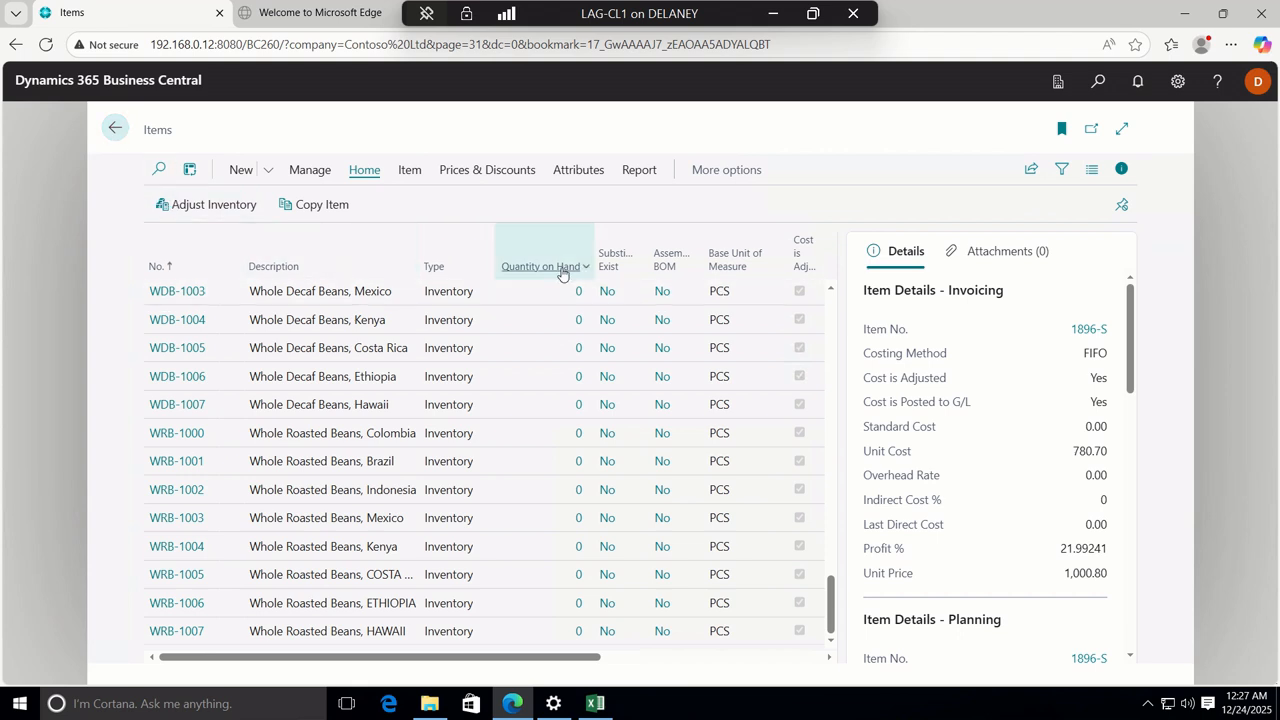
mouse_move(563, 273)
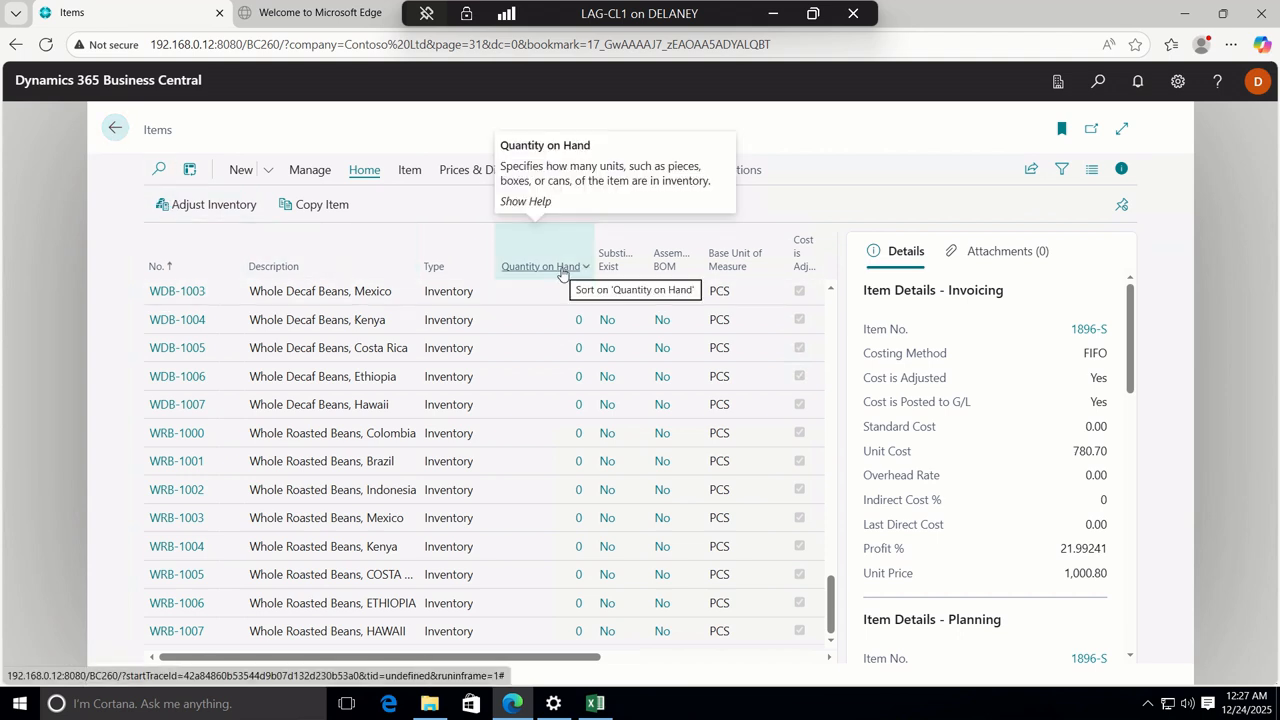